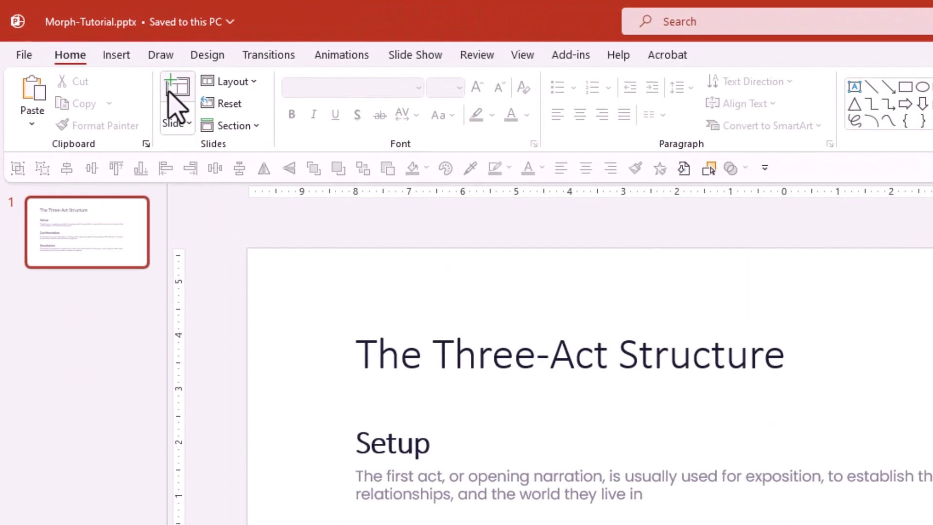
Add a new slide 2 and paste slide 1's title 'The Three-Act Structure' onto it.
click(170, 95)
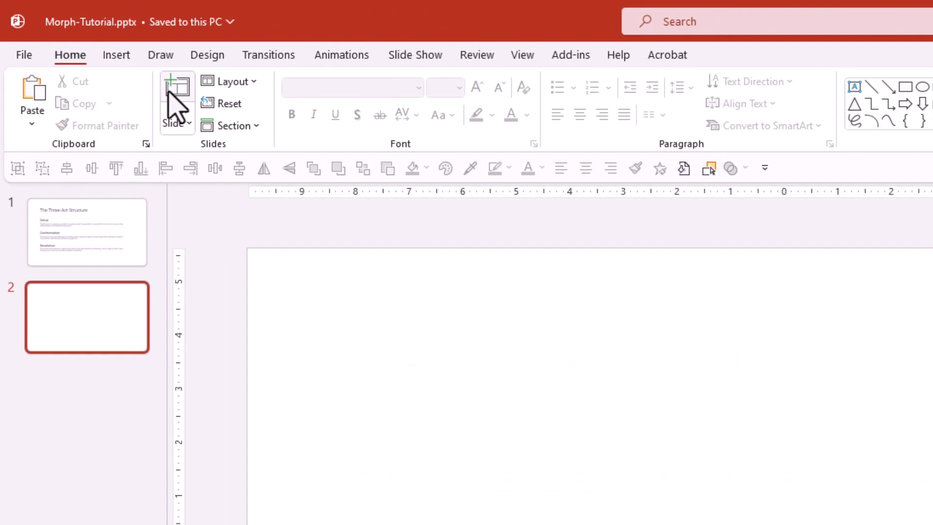
click(125, 212)
click(397, 342)
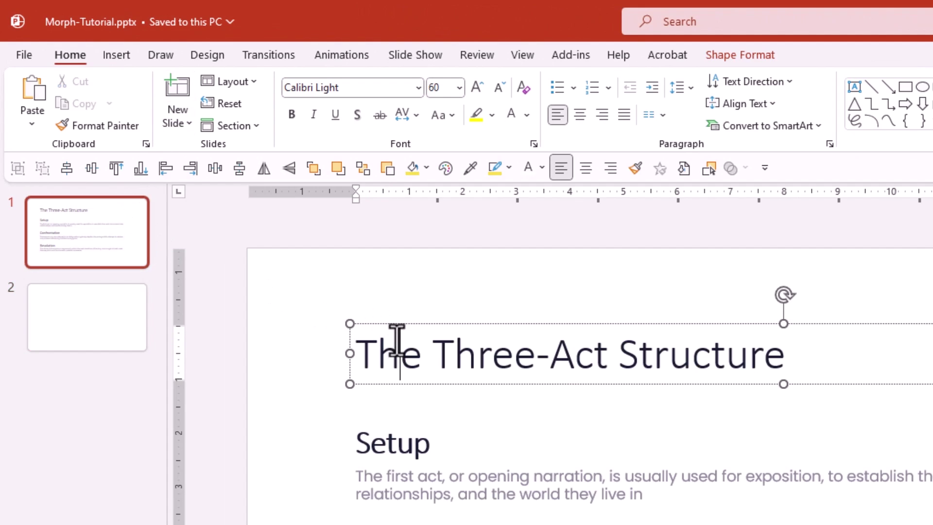
right_click(402, 324)
click(444, 384)
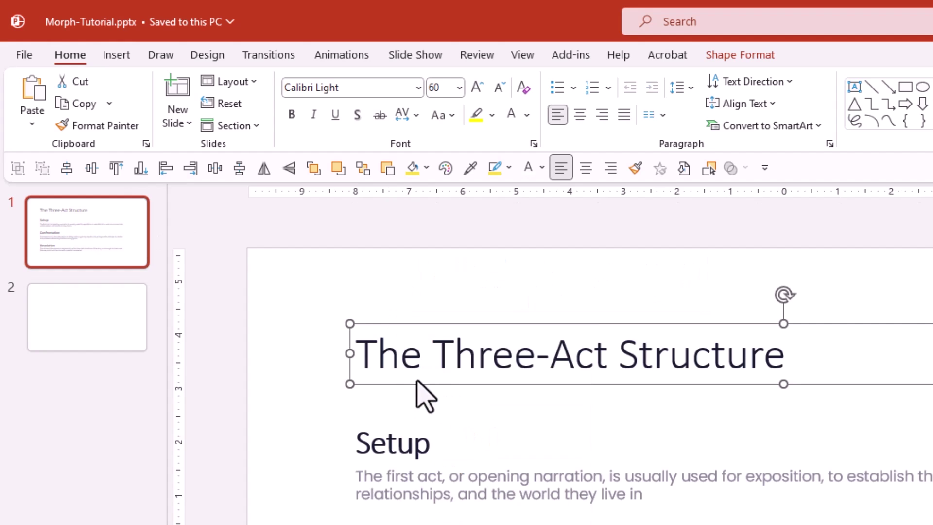
click(133, 333)
right_click(308, 329)
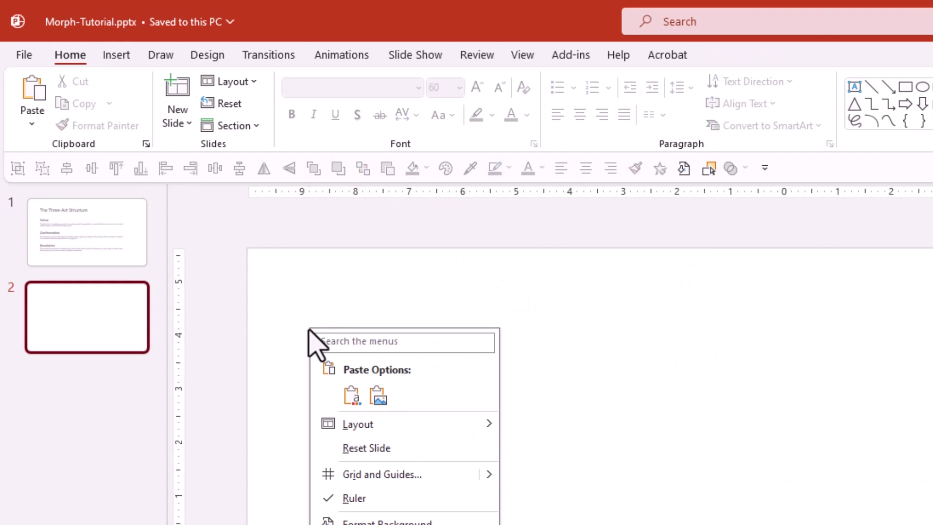
click(350, 395)
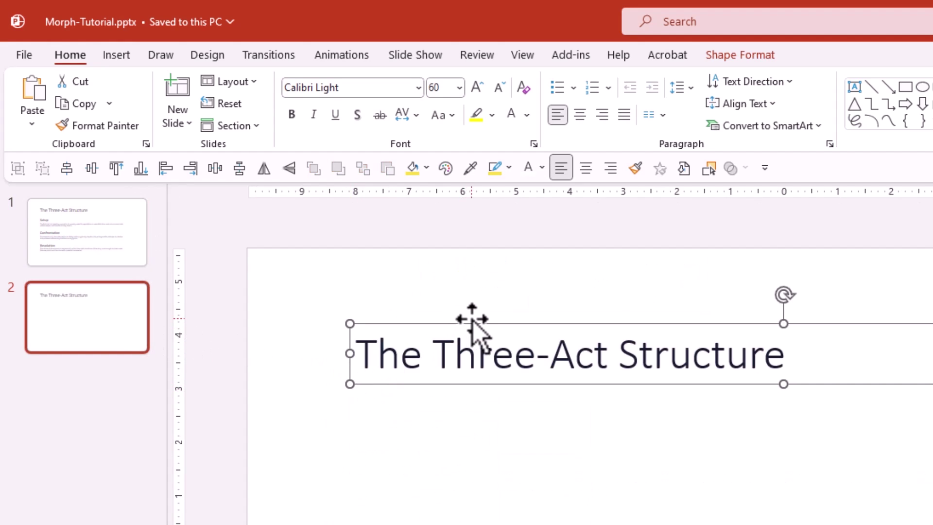
drag(472, 319, 483, 287)
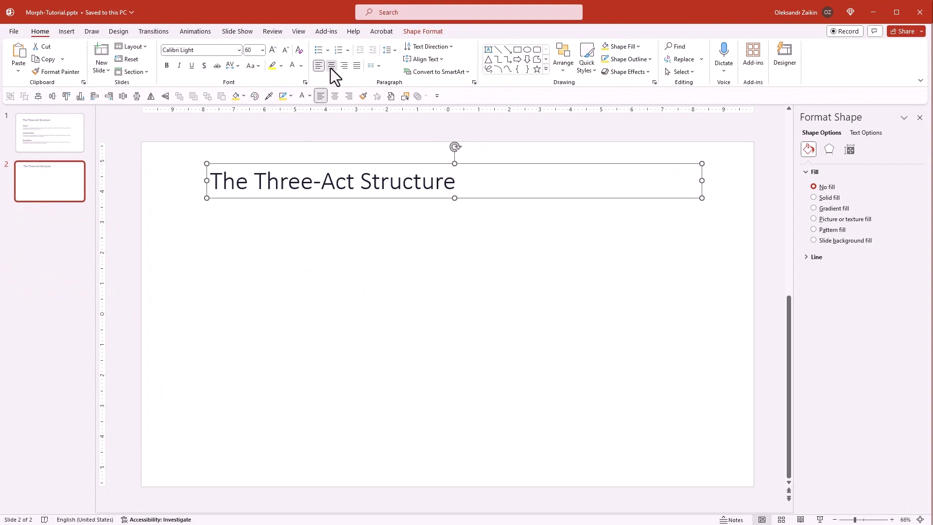
Centre the title text, set it in Poppins ExtraBold, and align the box to the slide's horizontal centre.
click(330, 66)
drag(460, 164, 466, 158)
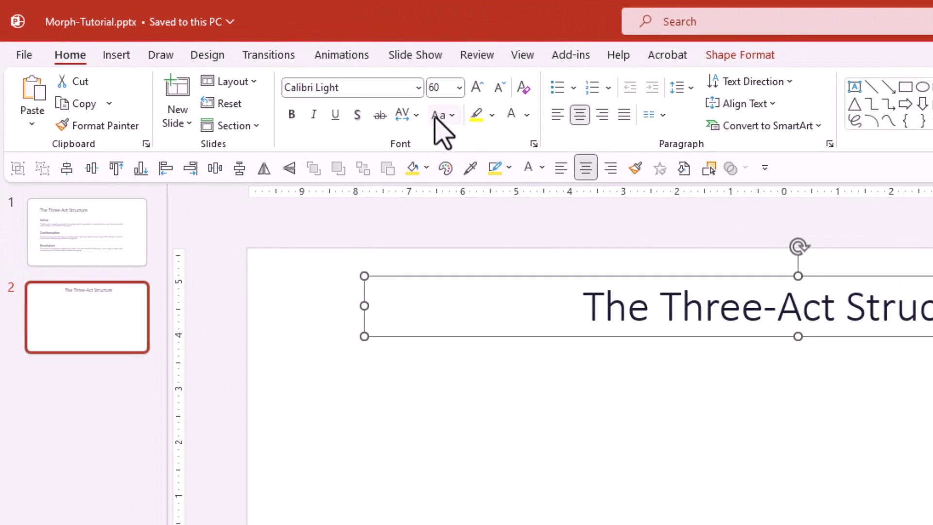
click(418, 88)
drag(527, 208, 532, 121)
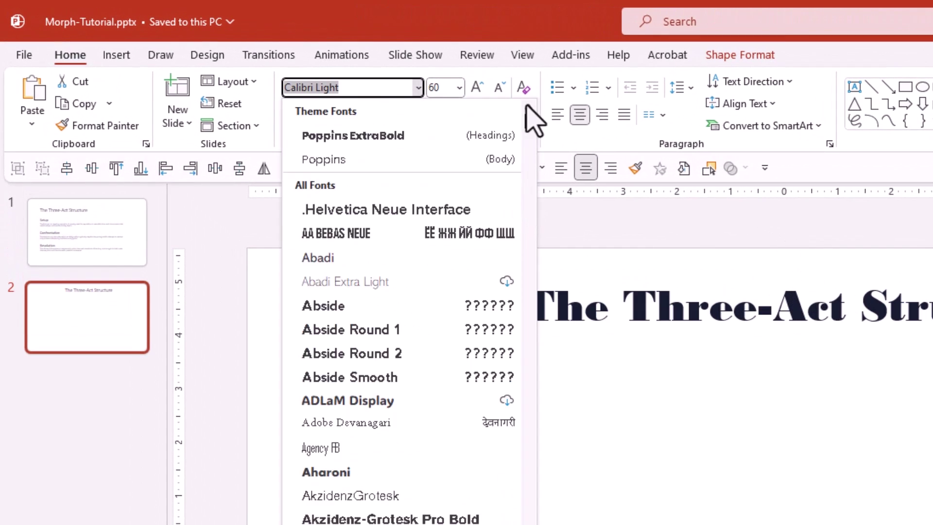
click(413, 136)
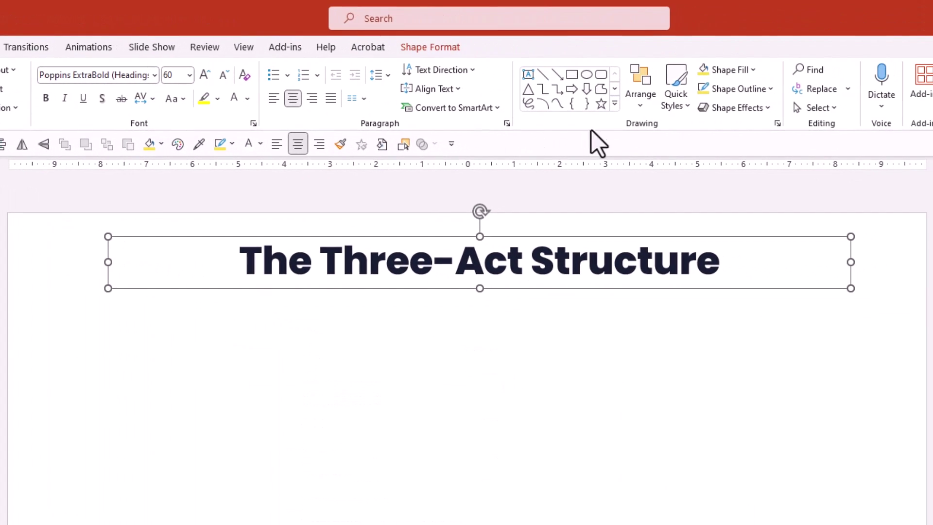
click(639, 100)
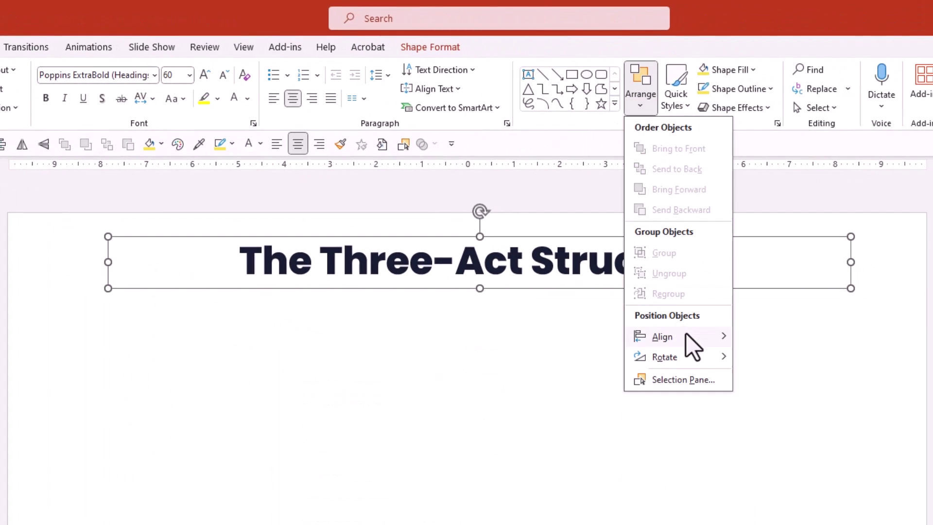
mouse_move(686, 336)
click(777, 358)
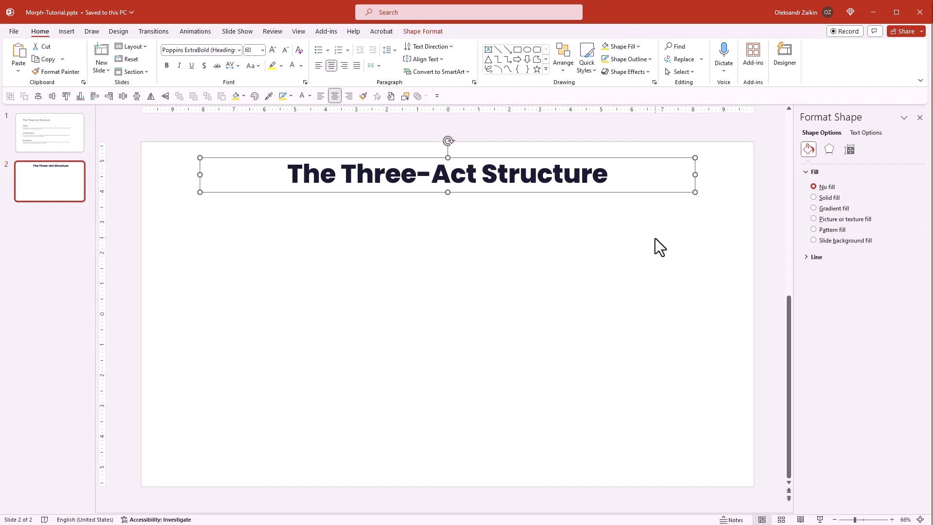
Draw a tall rectangle at the left below the title and fill it light lavender.
click(654, 238)
click(518, 50)
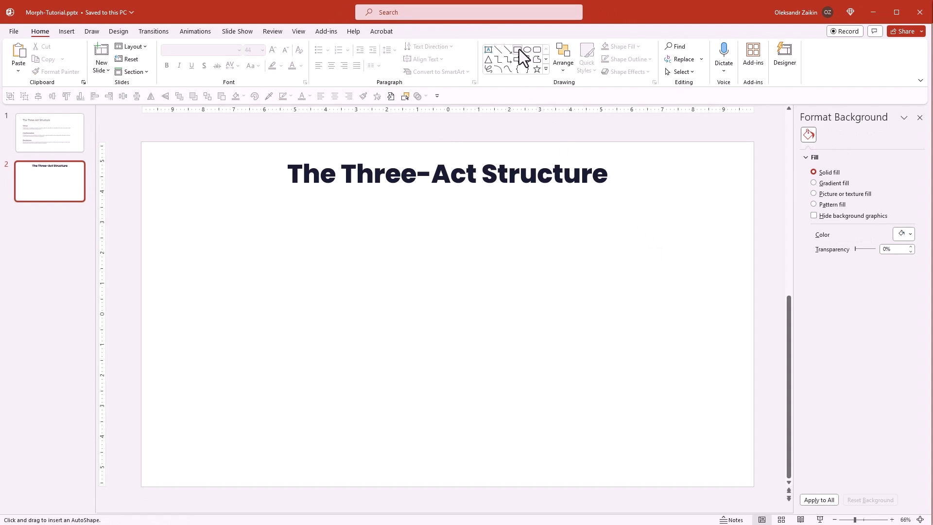
drag(201, 228, 345, 449)
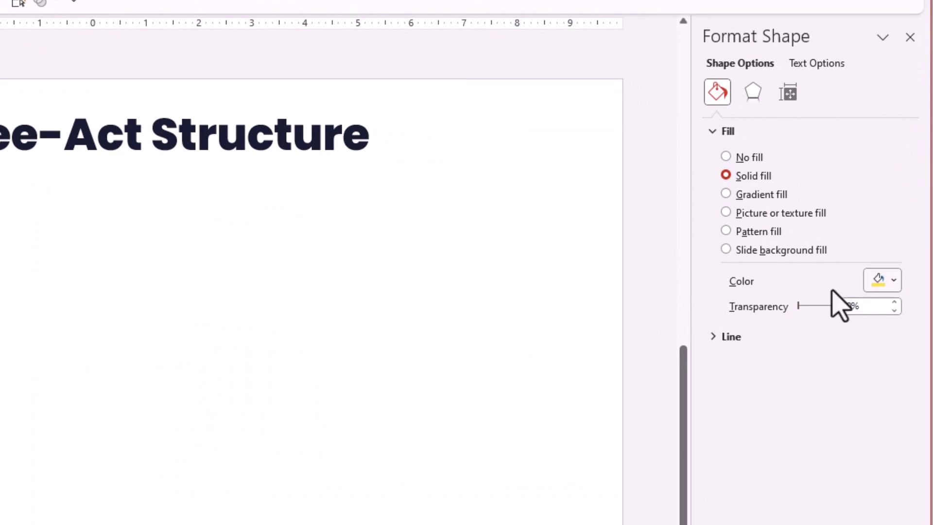
click(901, 258)
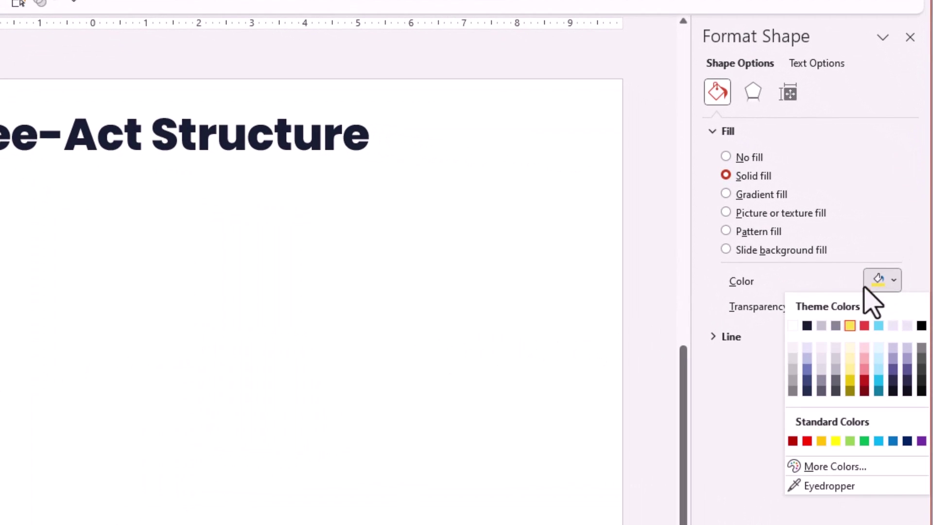
click(792, 348)
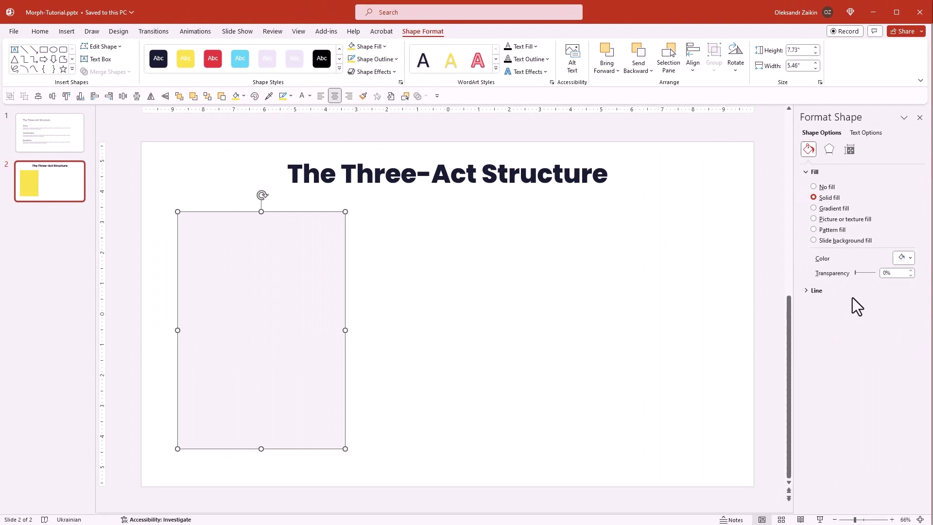
Turn on Smart Guides and duplicate the rectangle twice to the right, evenly spaced.
drag(243, 341, 430, 343)
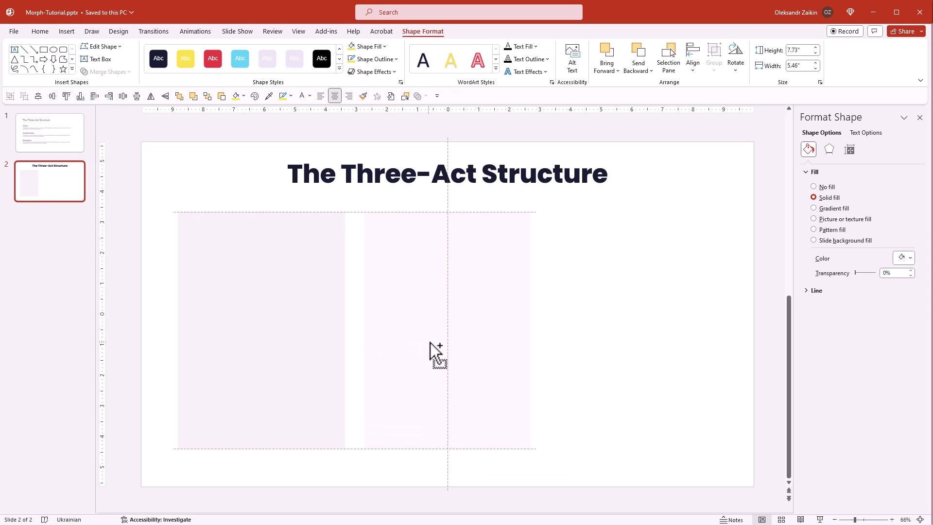
drag(430, 343, 430, 343)
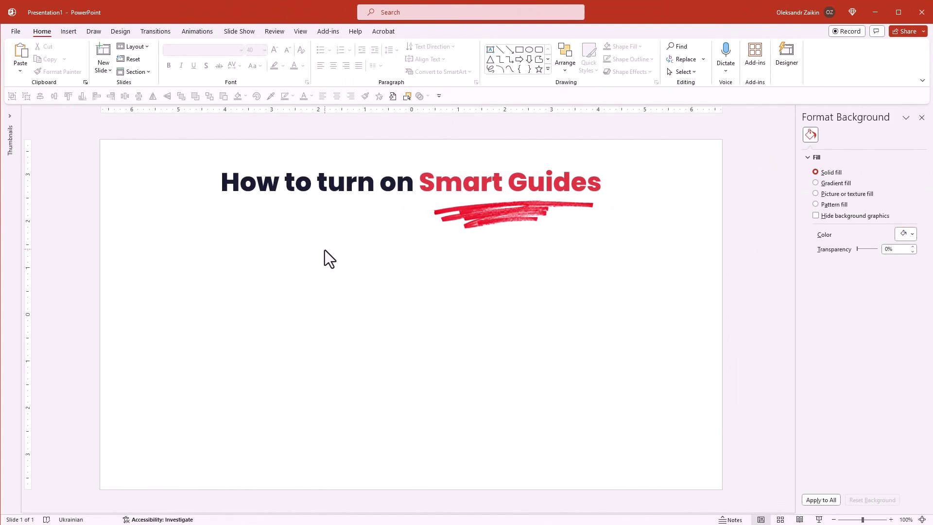
right_click(324, 250)
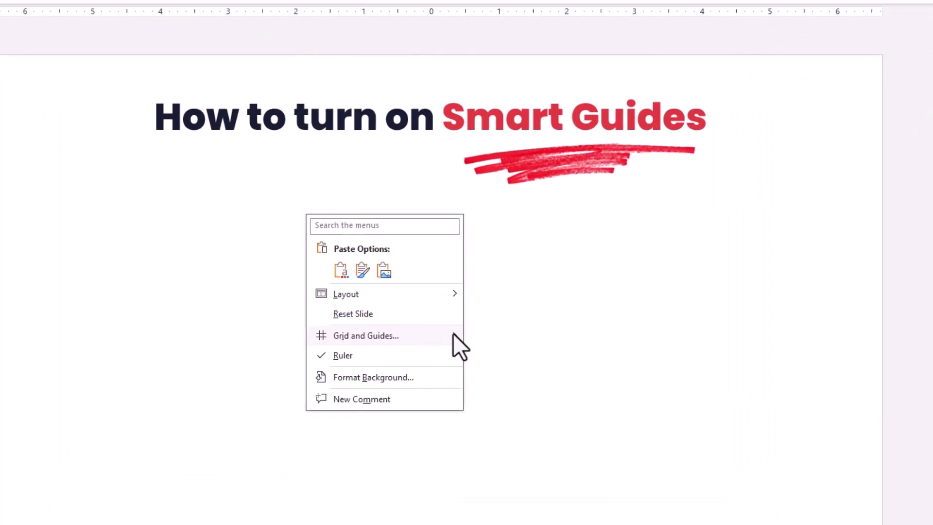
mouse_move(426, 330)
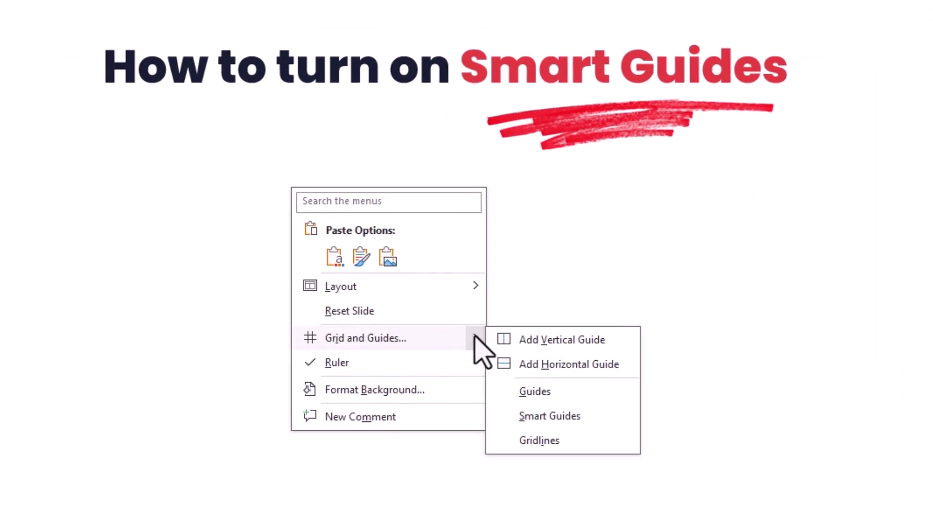
click(571, 420)
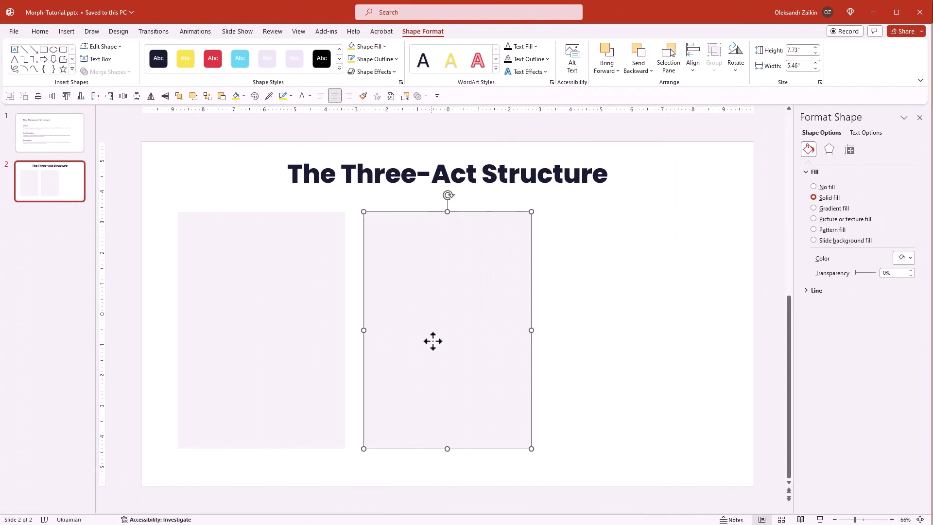
mouse_move(432, 341)
mouse_down()
mouse_move(476, 352)
mouse_move(621, 336)
mouse_up()
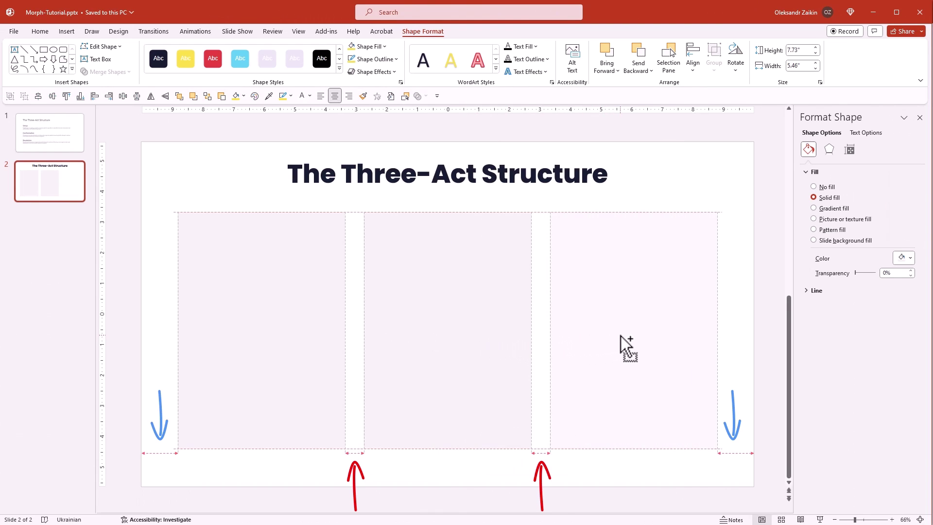
drag(621, 335, 624, 333)
click(736, 348)
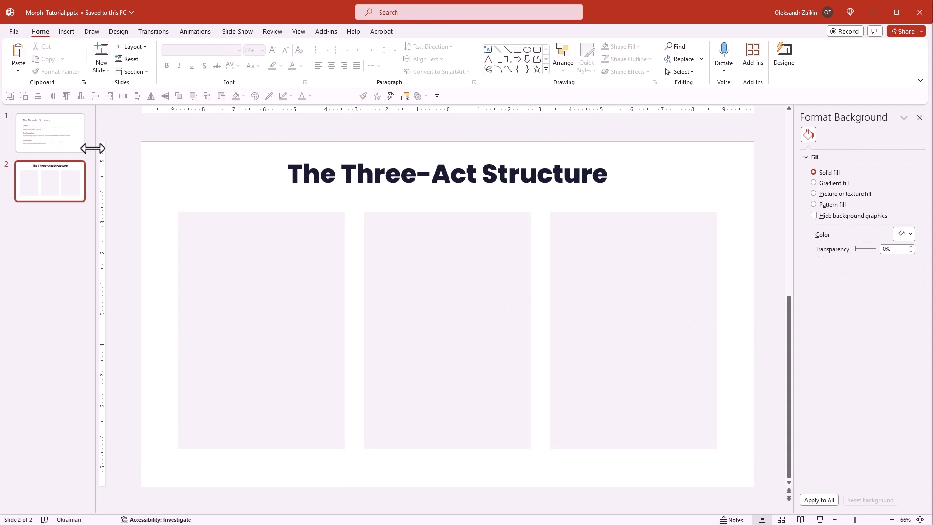
Copy the Setup heading and body text from slide 1 onto slide 2, keeping original formatting.
click(76, 143)
click(221, 254)
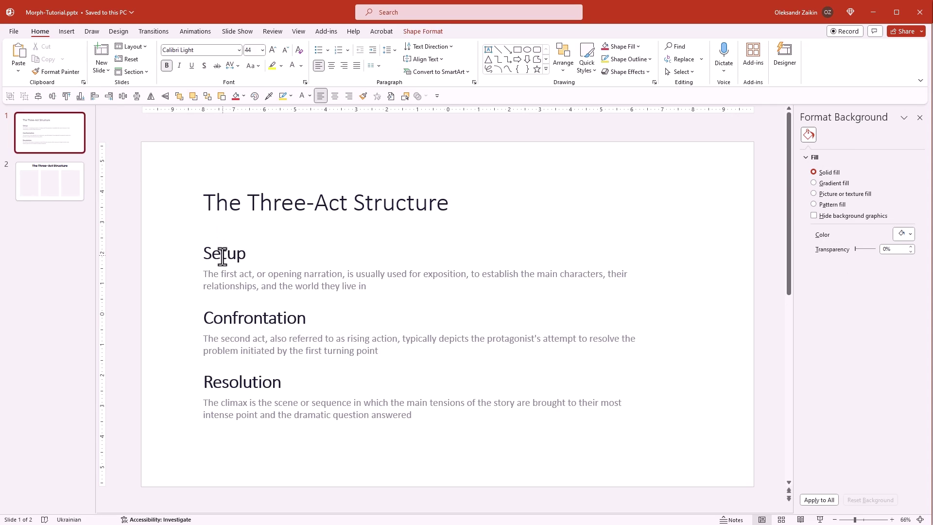
shift+click(237, 275)
right_click(265, 241)
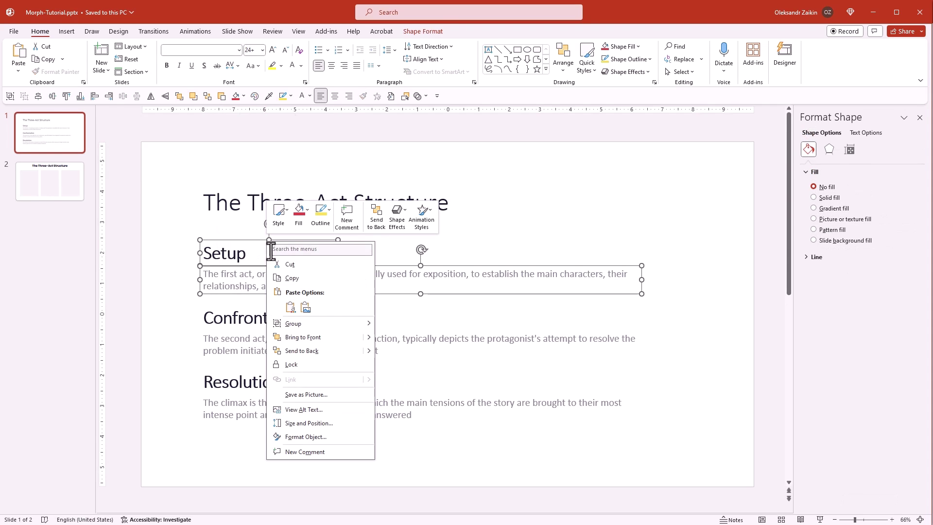
click(283, 280)
click(62, 184)
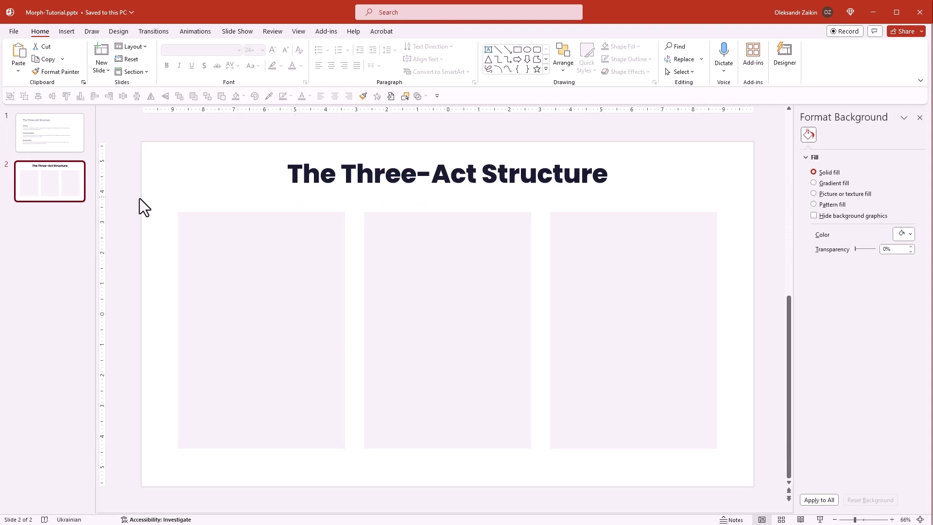
right_click(183, 190)
click(208, 225)
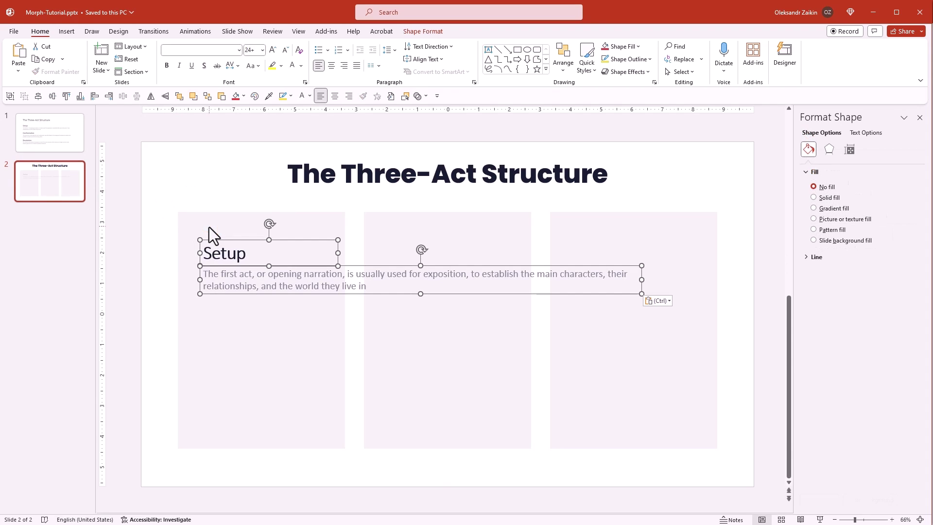
Centre the body text, narrow it to the first column, and set it to Poppins 20.
click(333, 279)
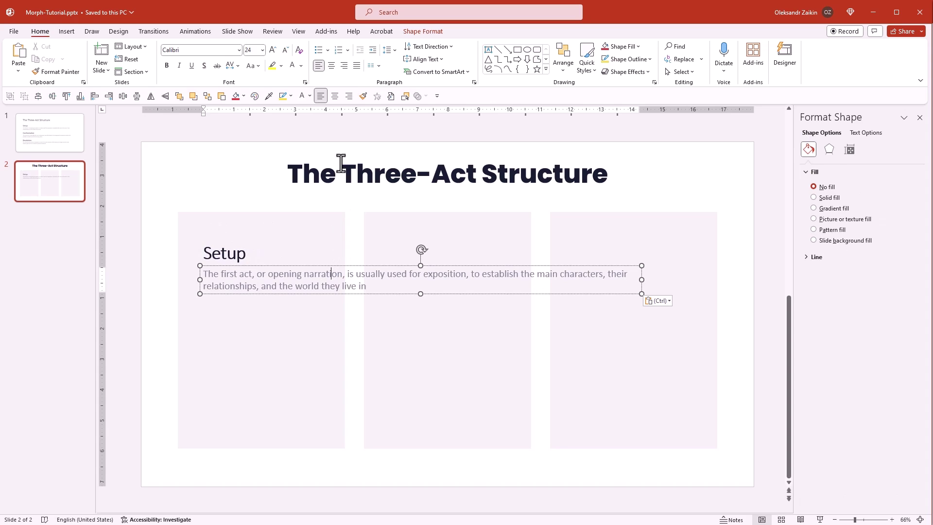
key(Escape)
click(331, 65)
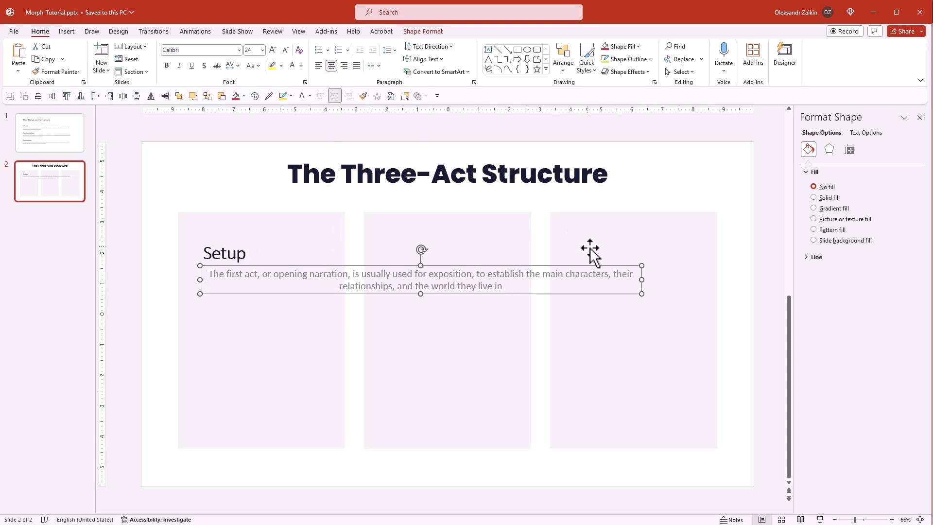
drag(641, 279, 304, 335)
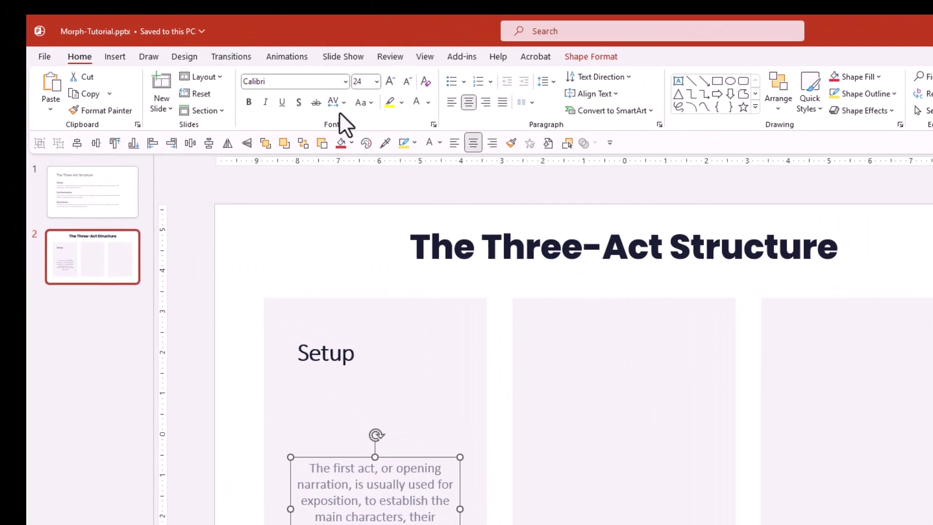
click(345, 81)
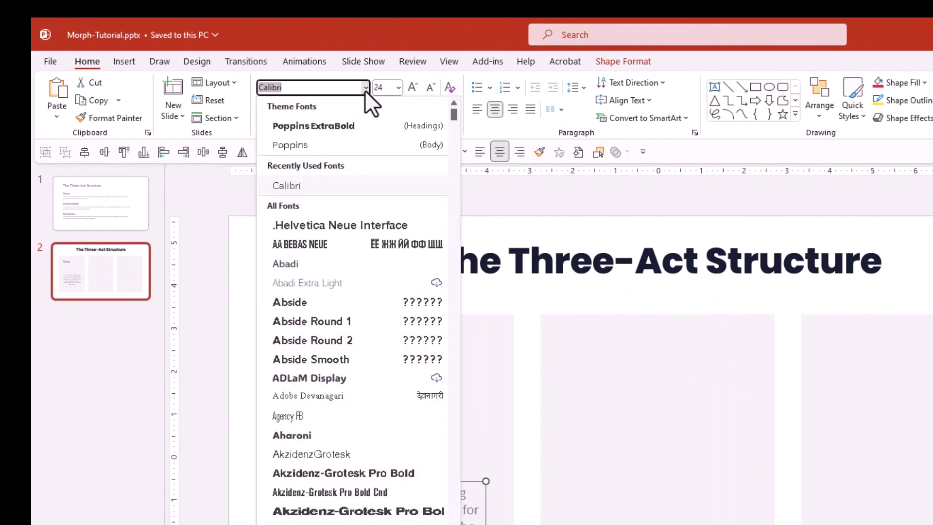
click(322, 144)
click(431, 88)
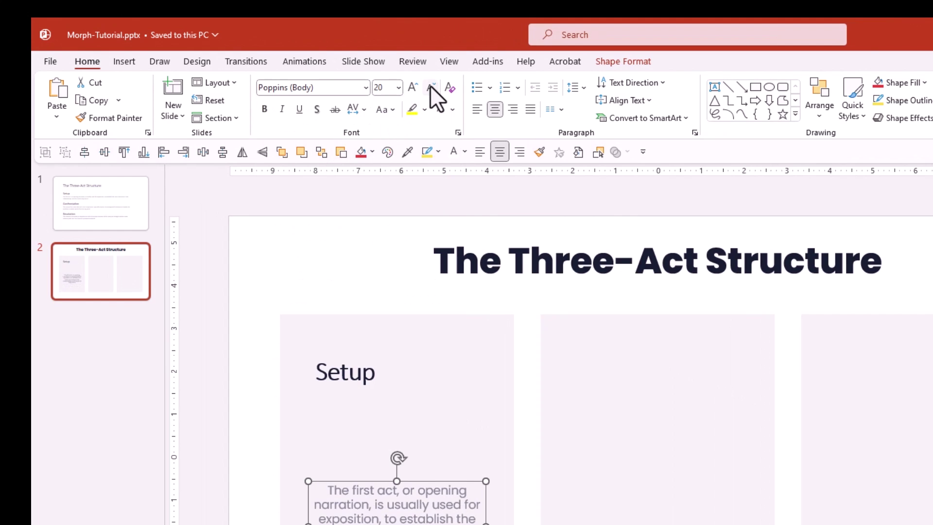
Make the Setup heading centred Poppins ExtraBold 40 and place it just above the body text.
click(337, 383)
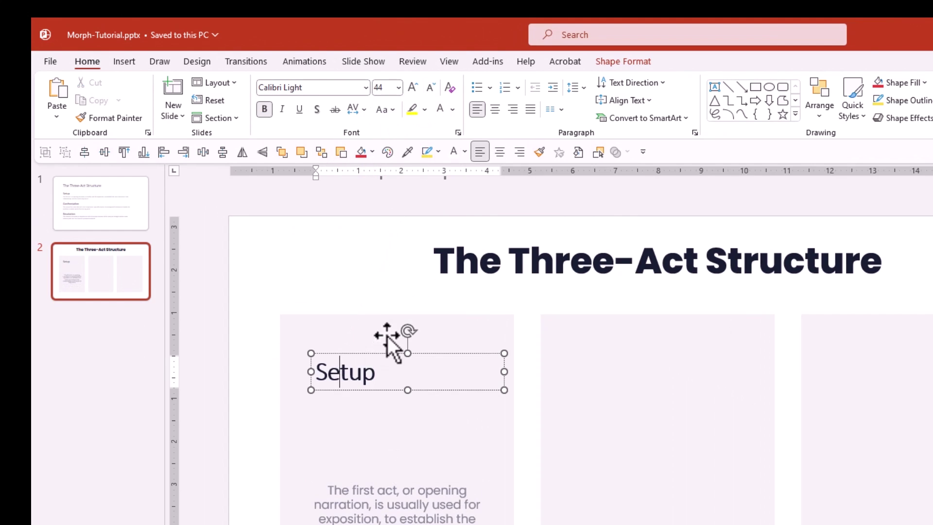
click(495, 107)
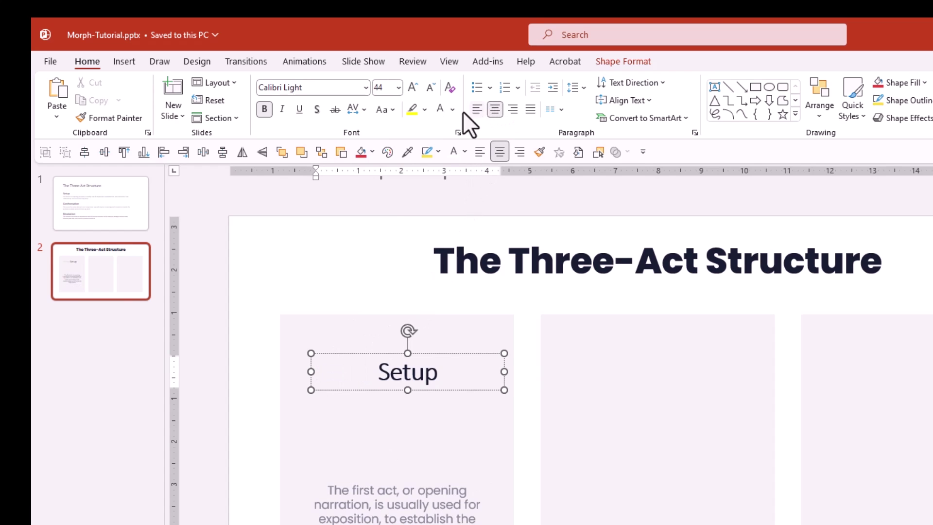
click(367, 88)
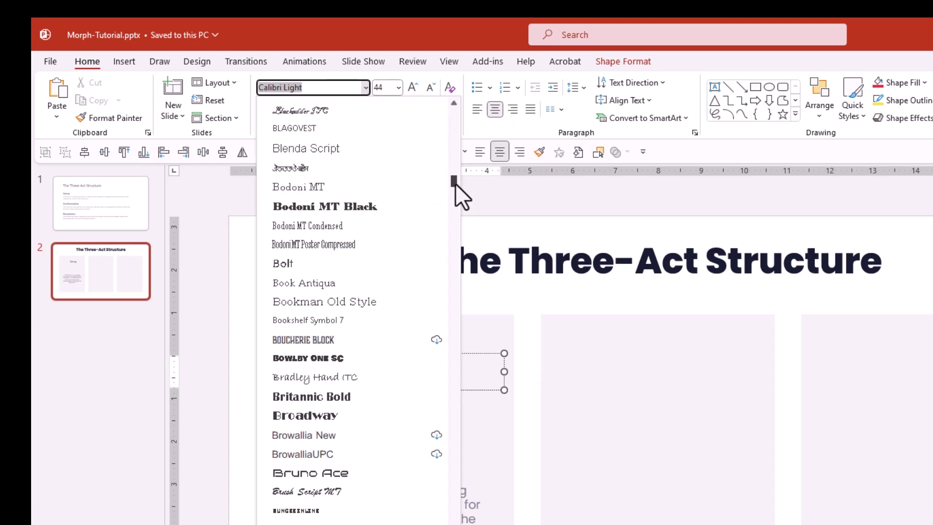
drag(455, 182, 458, 99)
click(383, 125)
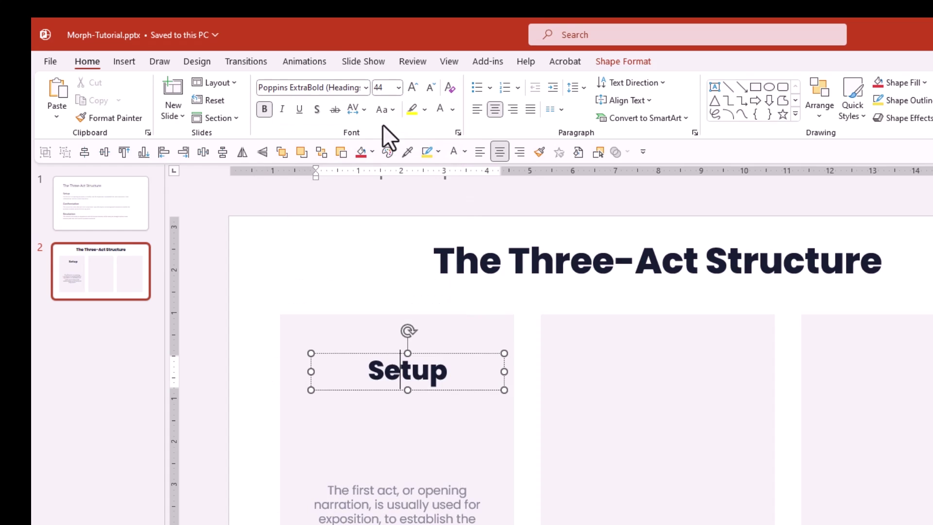
click(431, 87)
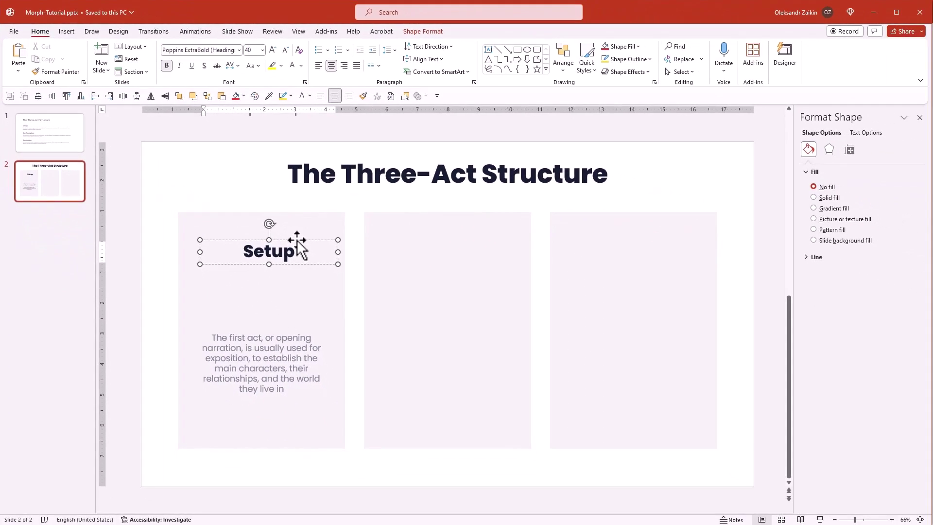
drag(445, 354, 433, 425)
drag(289, 291, 290, 323)
shift+click(279, 348)
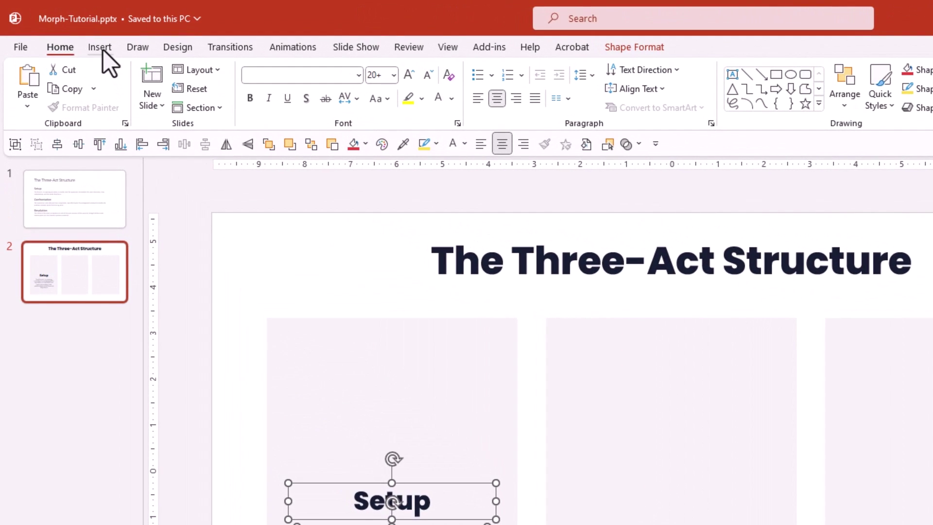
Insert a stock 'castle' icon and move it into the left card above the Setup heading.
click(69, 32)
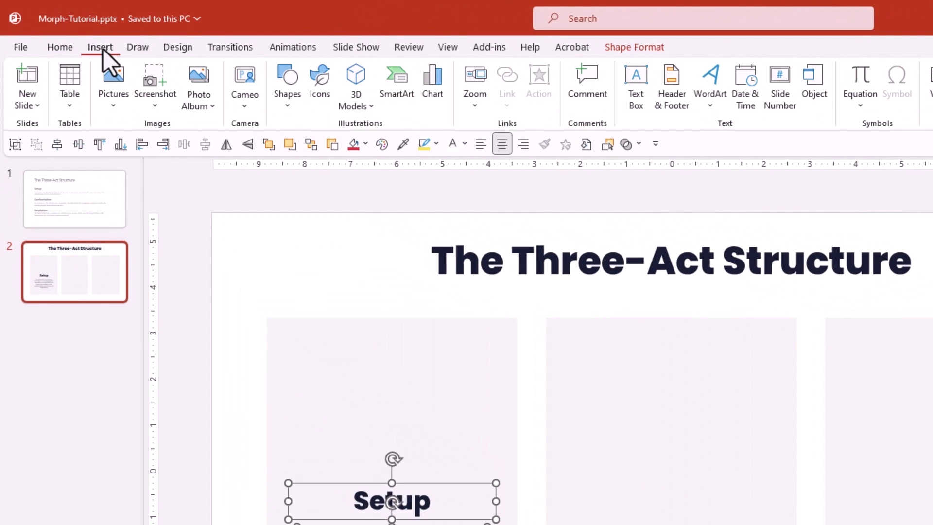
click(316, 77)
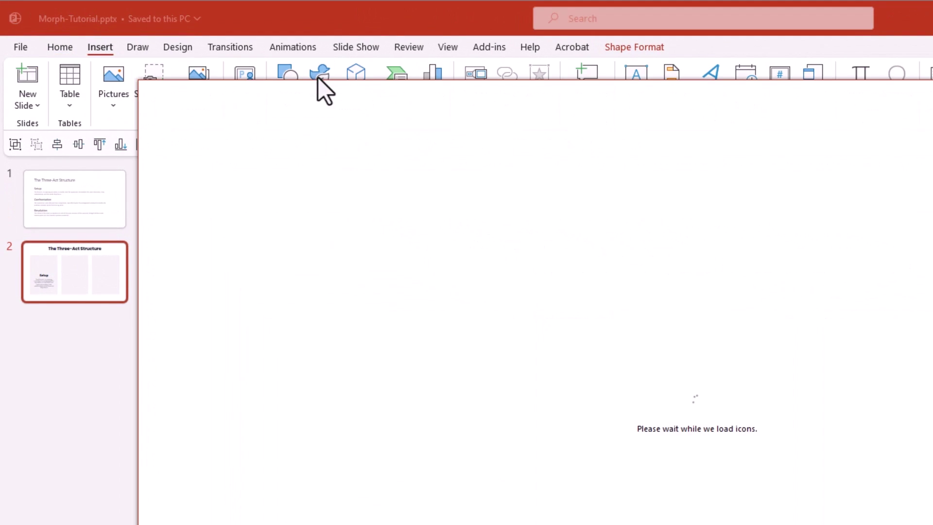
text(castle)
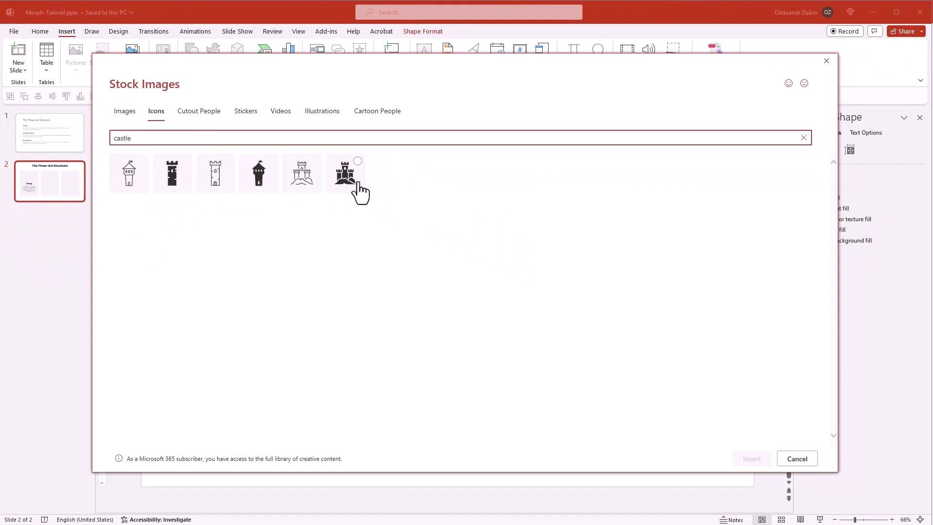
double_click(358, 185)
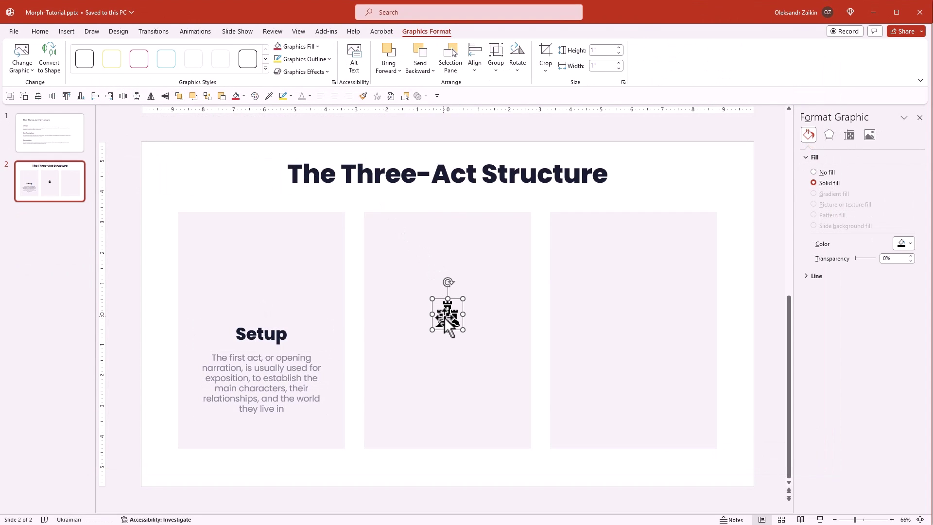
drag(444, 317, 266, 288)
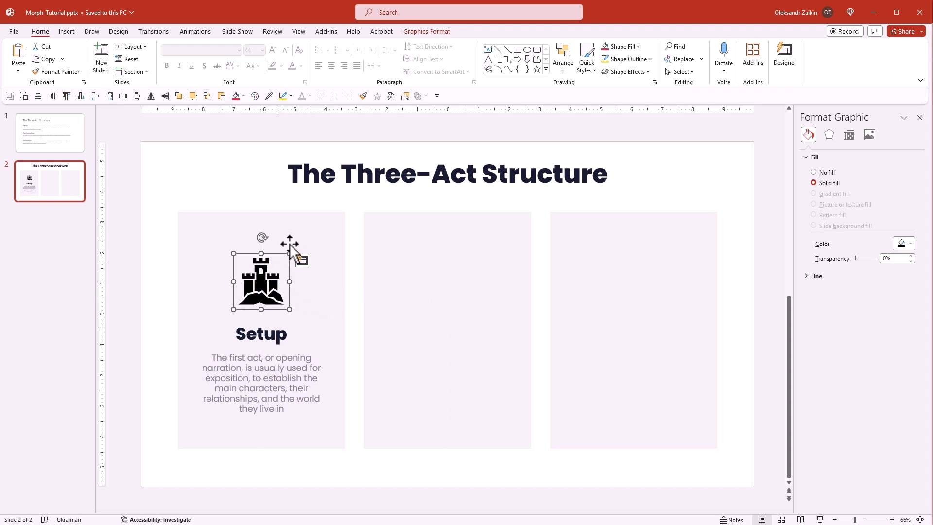
Colour the castle icon red, then copy the icon, heading and paragraph into the other columns.
click(617, 47)
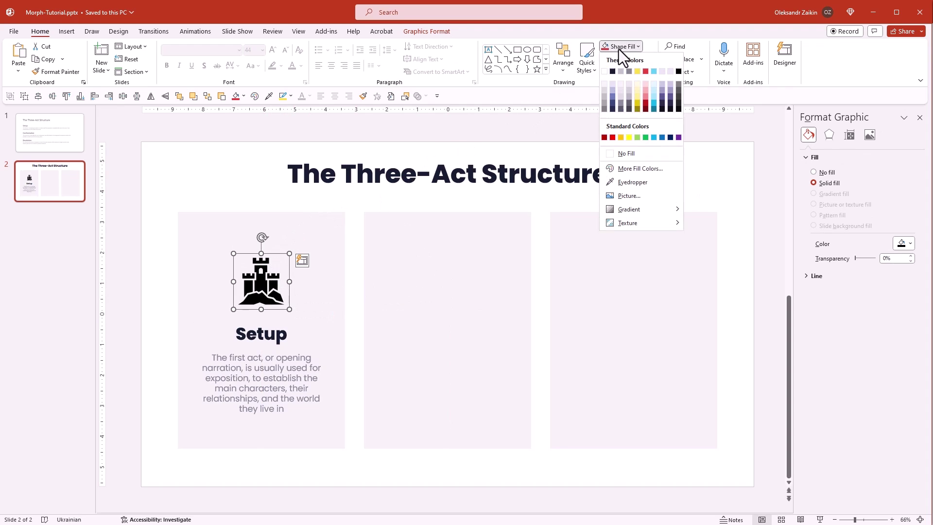
click(644, 71)
click(348, 217)
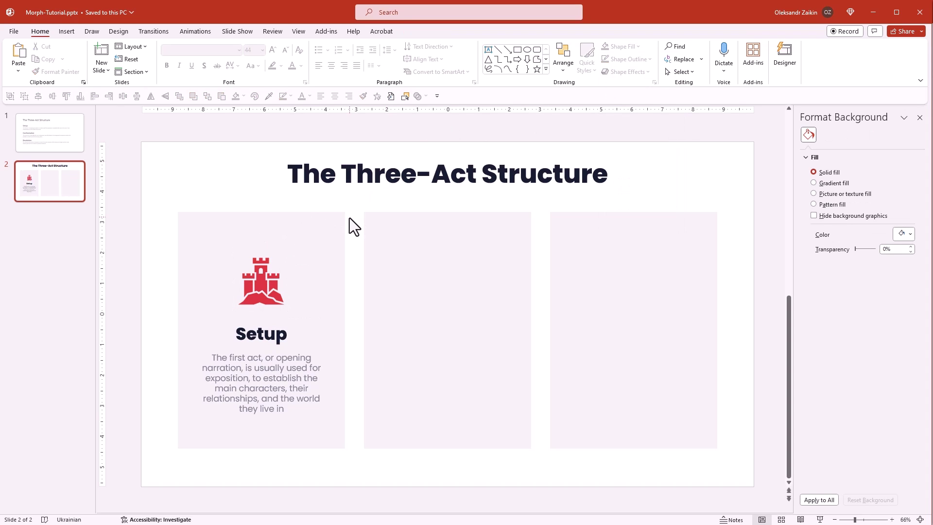
drag(349, 217, 161, 439)
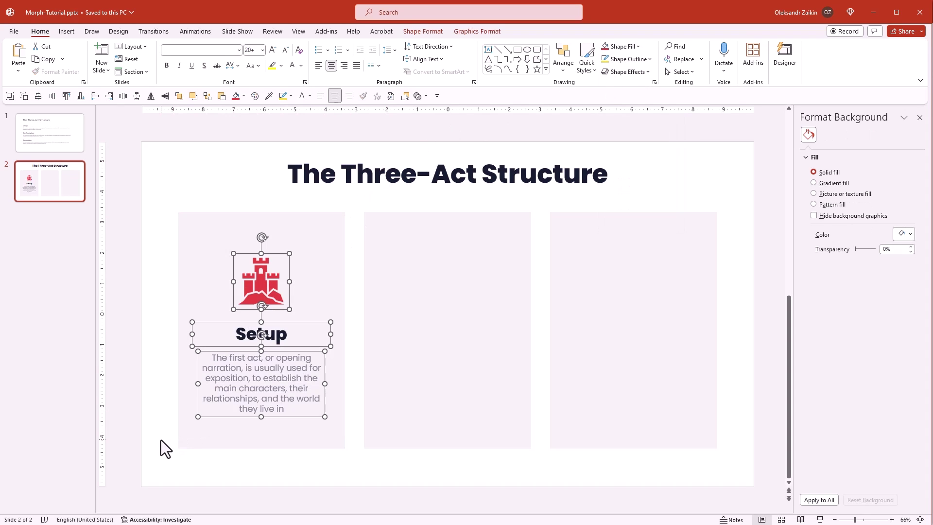
drag(271, 273, 645, 268)
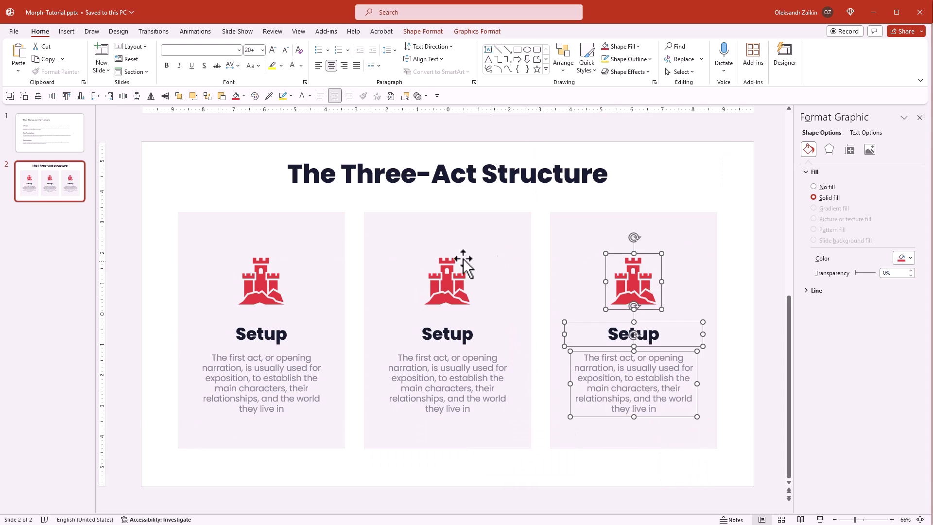
Replace the middle card's Setup heading with 'Confrontation' copied from slide 1 as plain text.
click(63, 145)
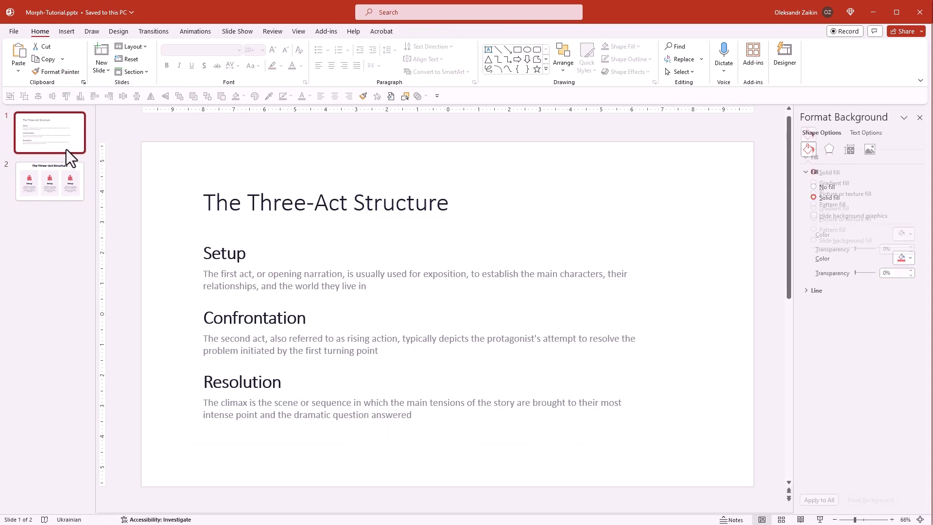
click(243, 322)
double_click(245, 322)
key(ctrl+c)
right_click(245, 322)
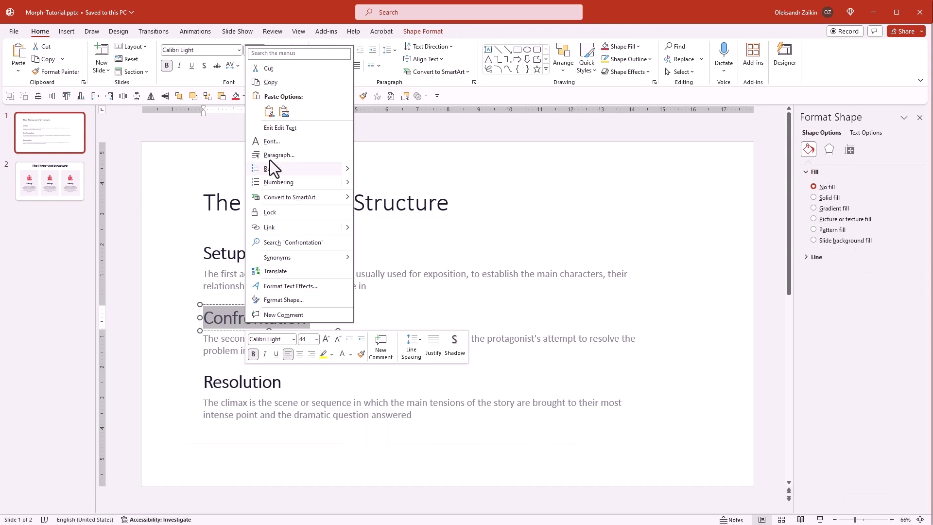
click(270, 83)
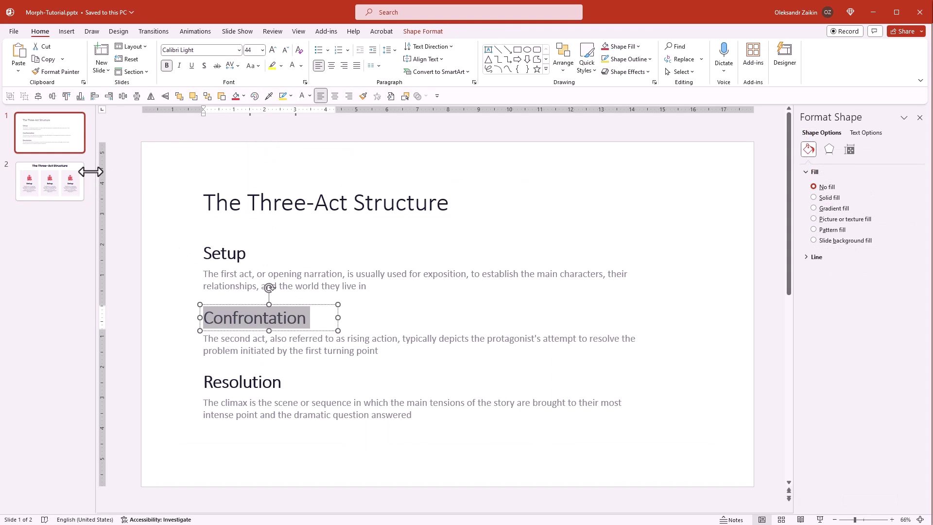
click(73, 180)
click(452, 335)
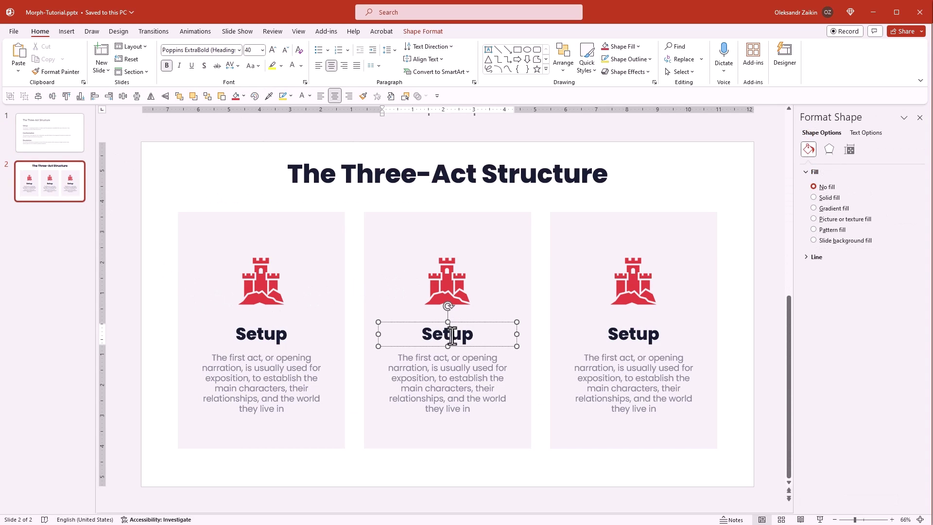
double_click(452, 335)
right_click(452, 336)
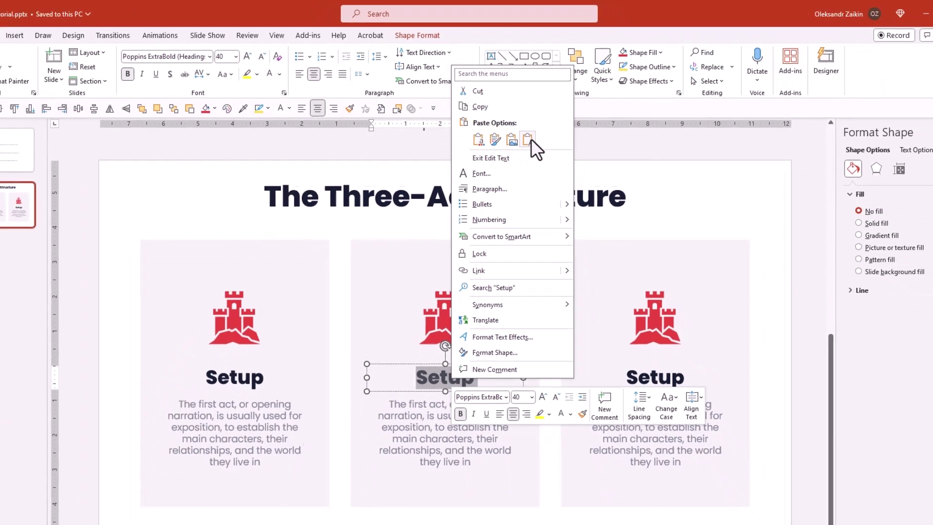
click(543, 173)
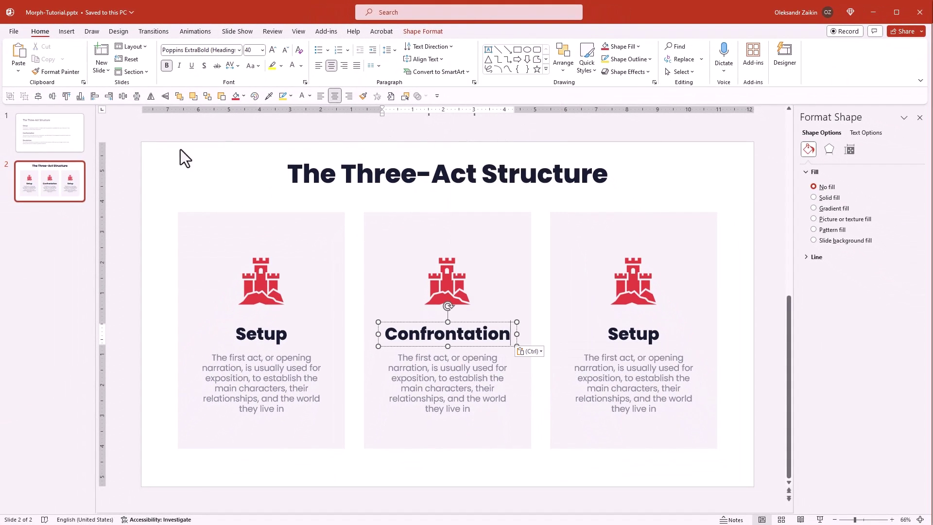
Replace the third card's Setup heading with 'Resolution' copied from slide 1.
click(69, 148)
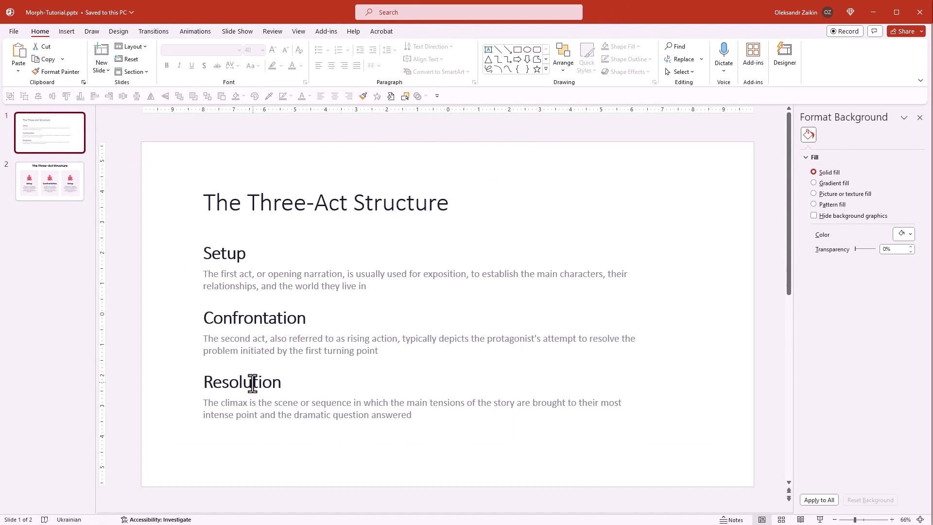
click(251, 383)
double_click(251, 383)
right_click(251, 382)
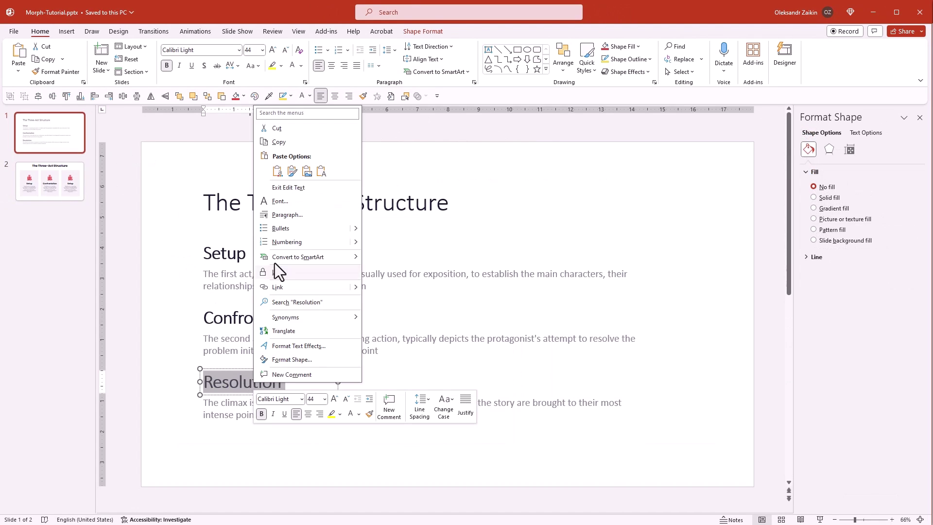
click(279, 141)
click(80, 168)
double_click(645, 335)
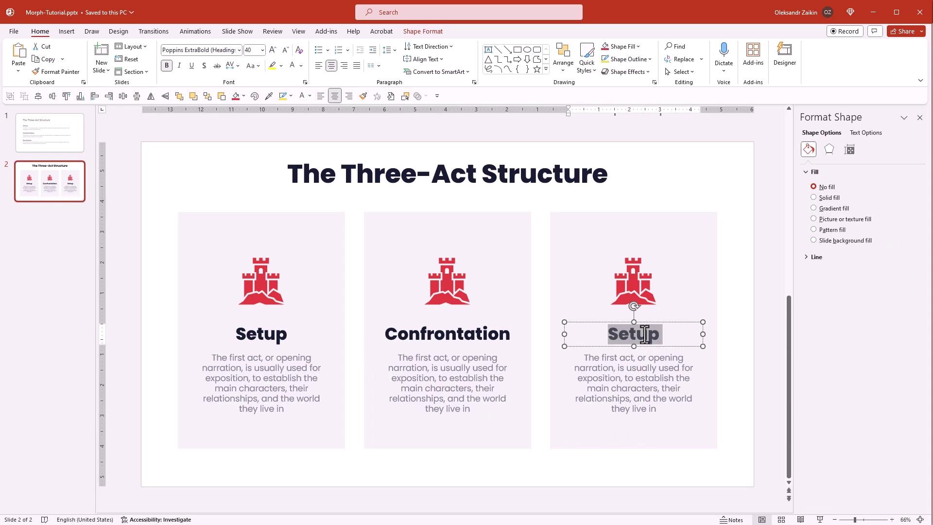
right_click(645, 332)
click(714, 128)
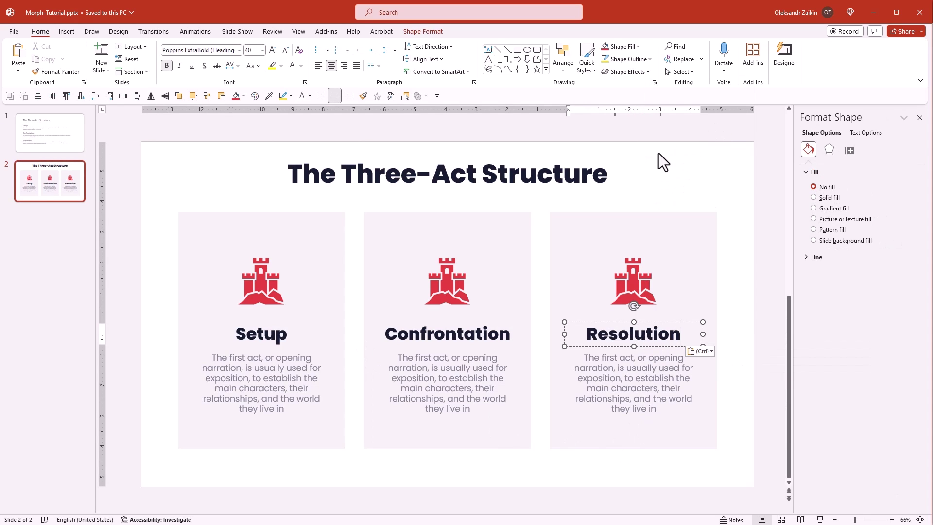
Replace the Confrontation card's description with slide 1's second-act text, pasted as plain text.
click(30, 145)
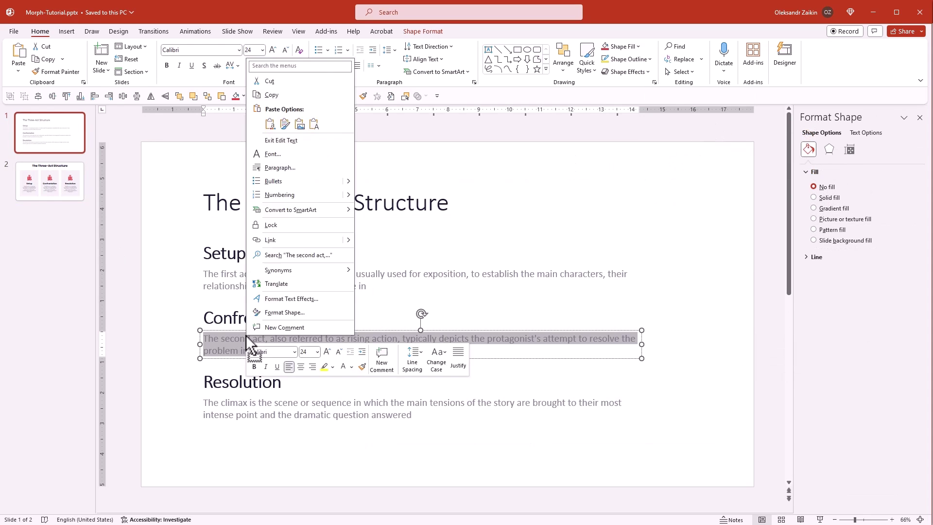
click(270, 95)
click(81, 166)
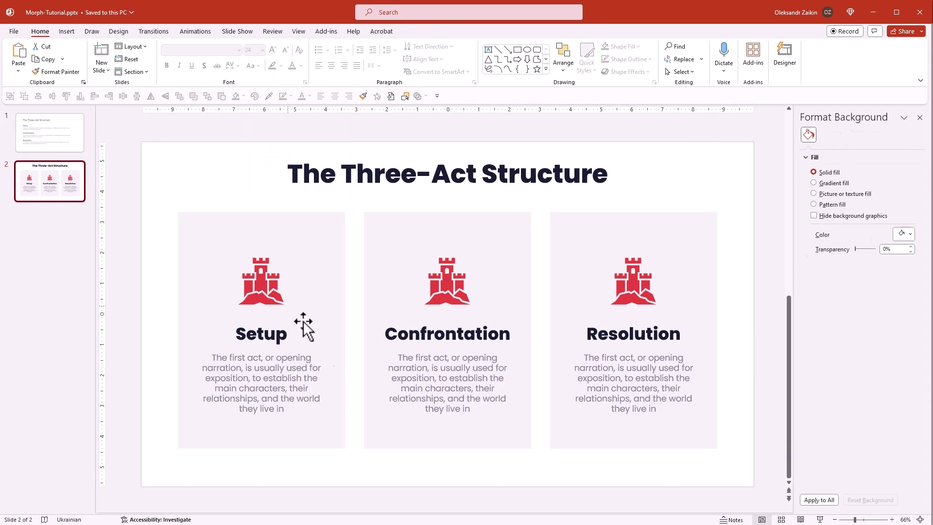
click(435, 385)
key(ctrl+a)
right_click(436, 386)
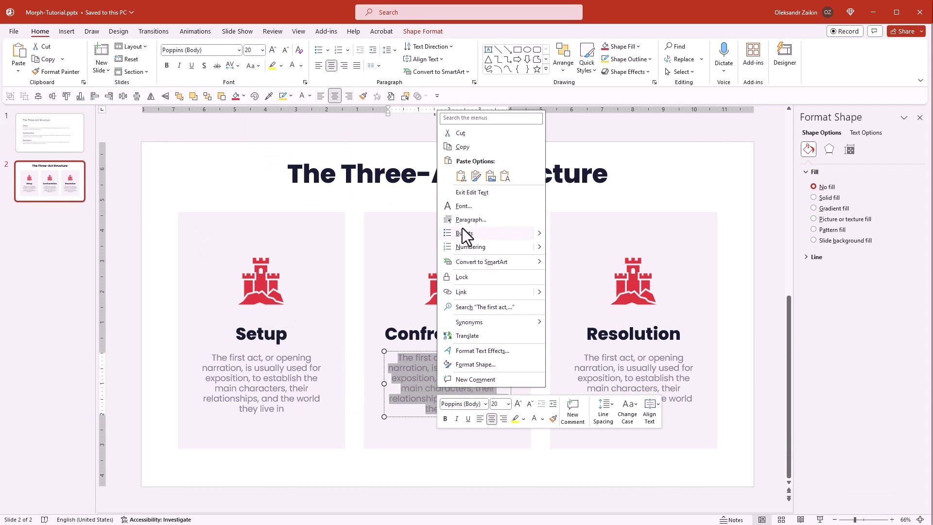
click(504, 176)
Replace the Resolution card's description with slide 1's climax paragraph, pasted as plain text.
click(34, 145)
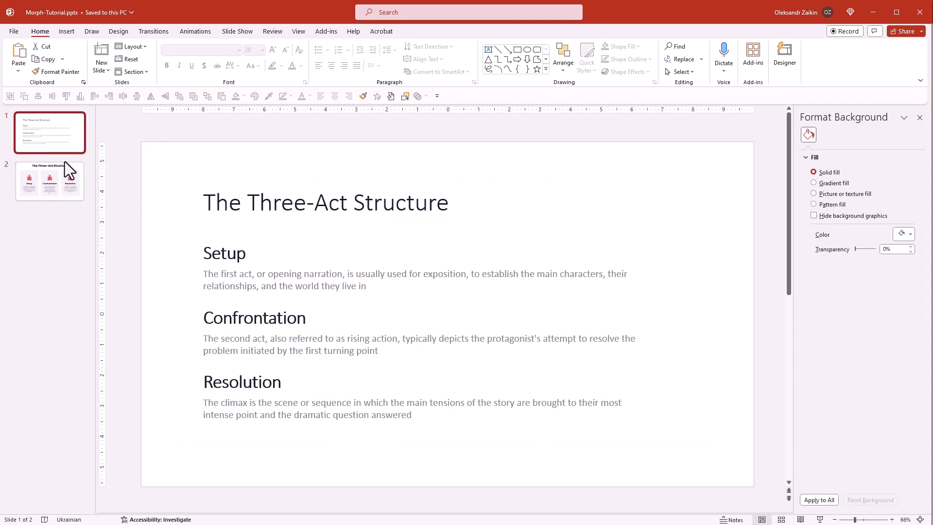
click(235, 408)
key(ctrl+a)
right_click(237, 412)
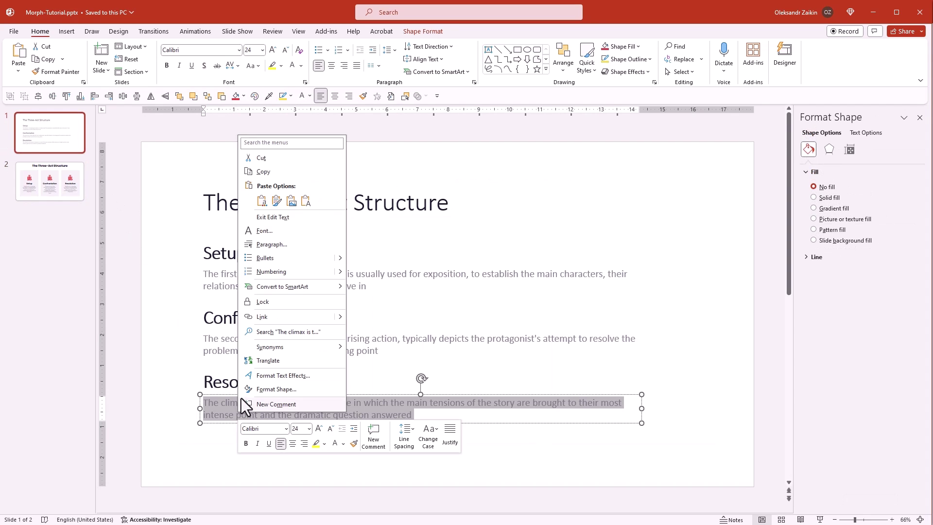
click(280, 172)
click(53, 194)
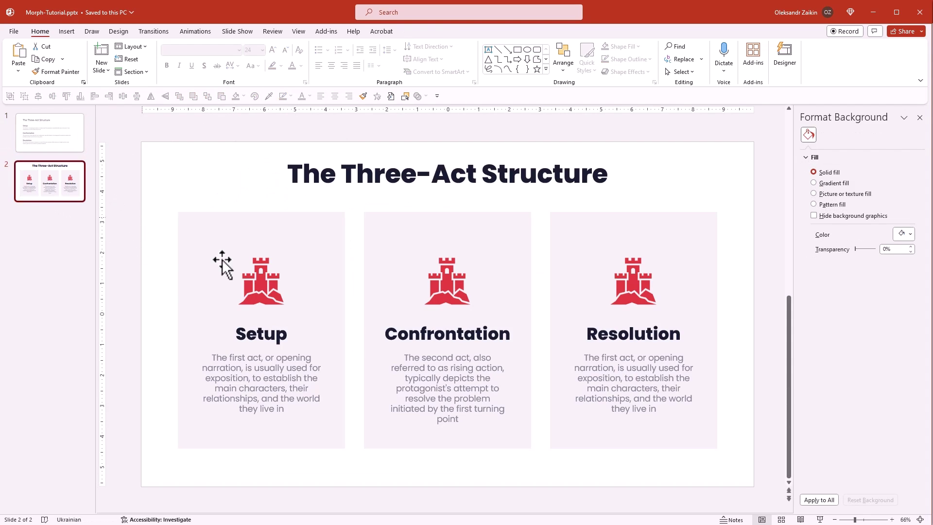
click(609, 408)
key(ctrl+a)
right_click(610, 393)
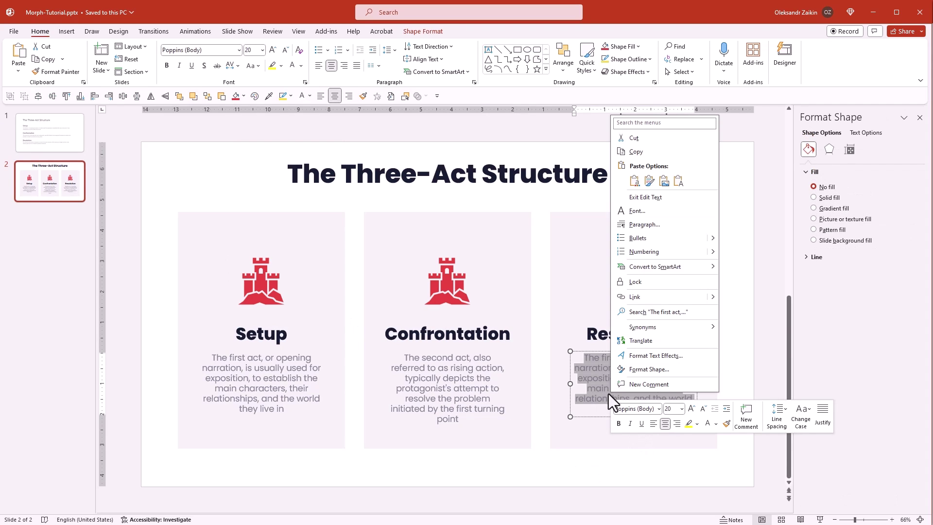
click(678, 181)
Shrink all three card descriptions to 18 pt.
click(740, 234)
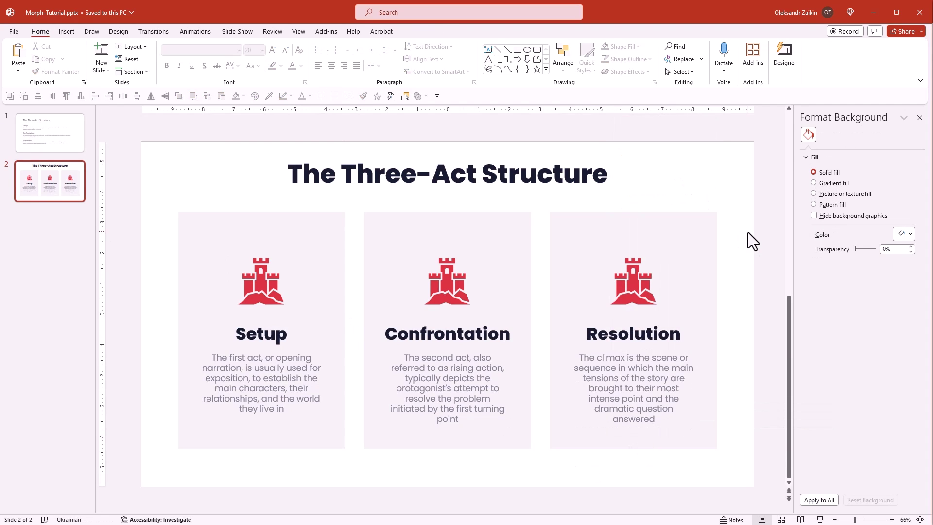
click(300, 386)
shift+click(442, 382)
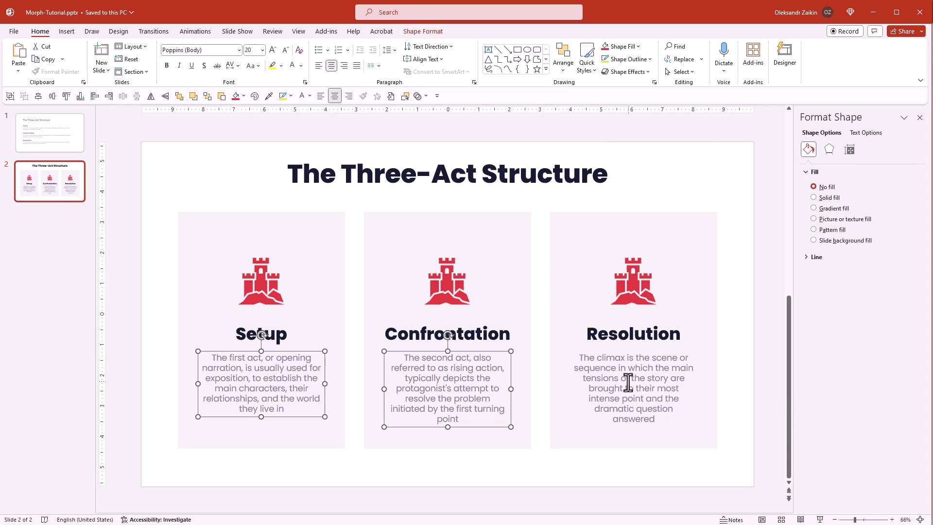
shift+click(628, 382)
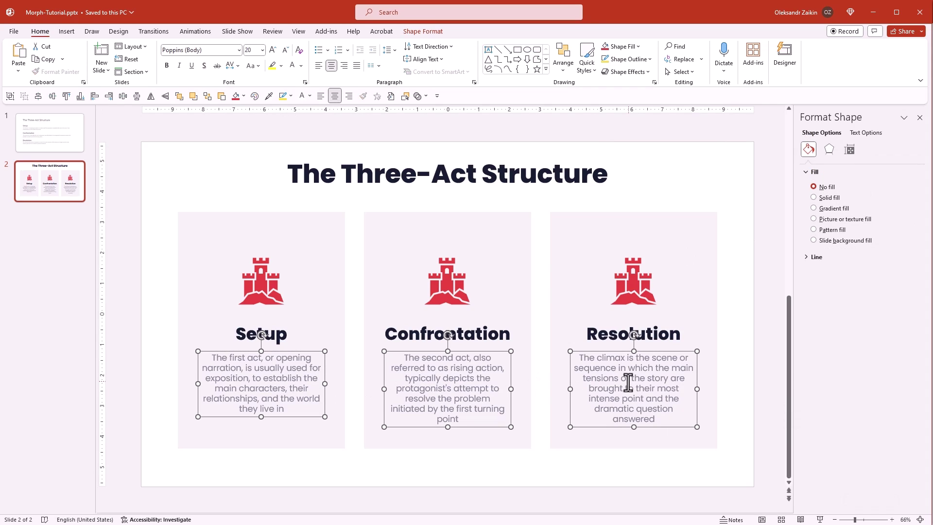
click(286, 51)
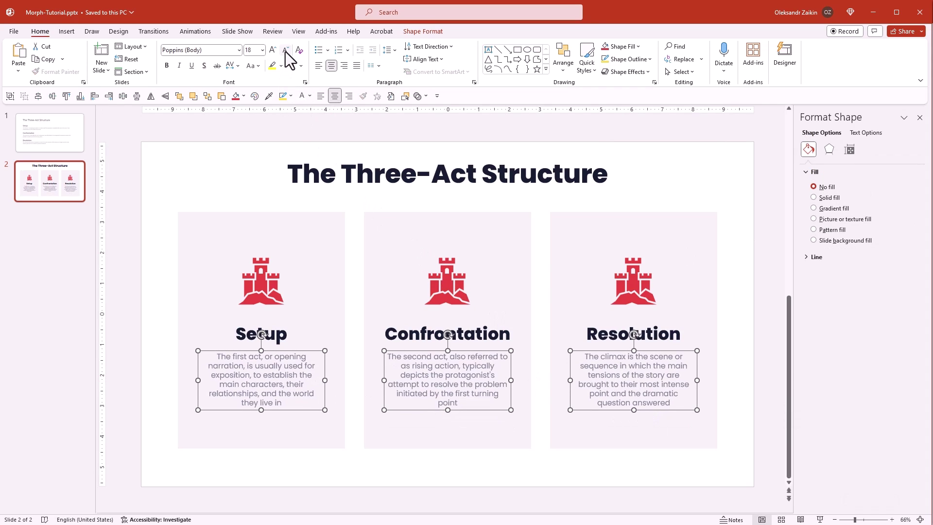
click(439, 279)
Swap the middle card's castle icon for a bow-and-arrow icon.
right_click(445, 283)
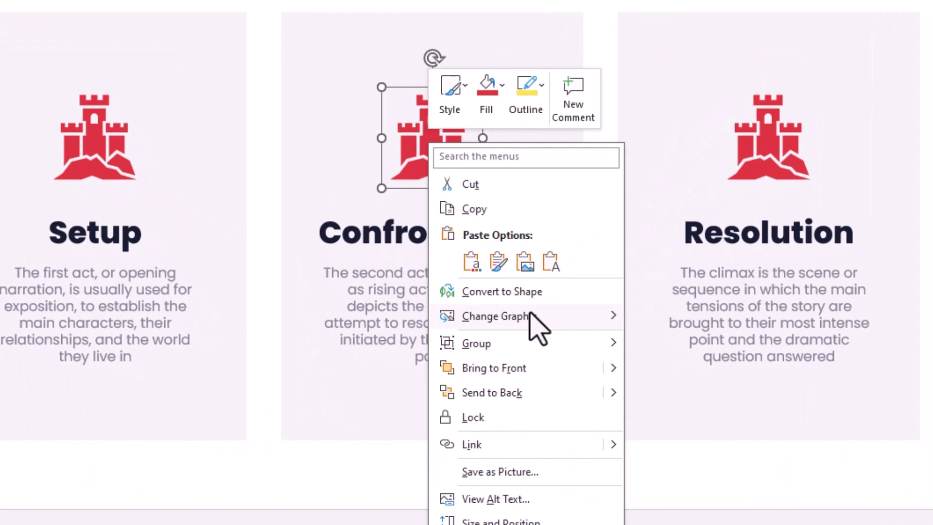
mouse_move(532, 315)
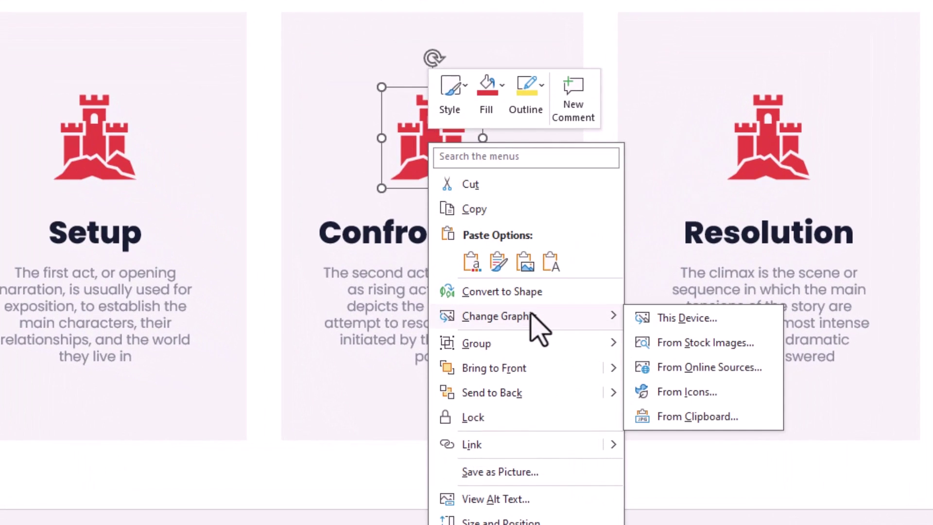
click(693, 393)
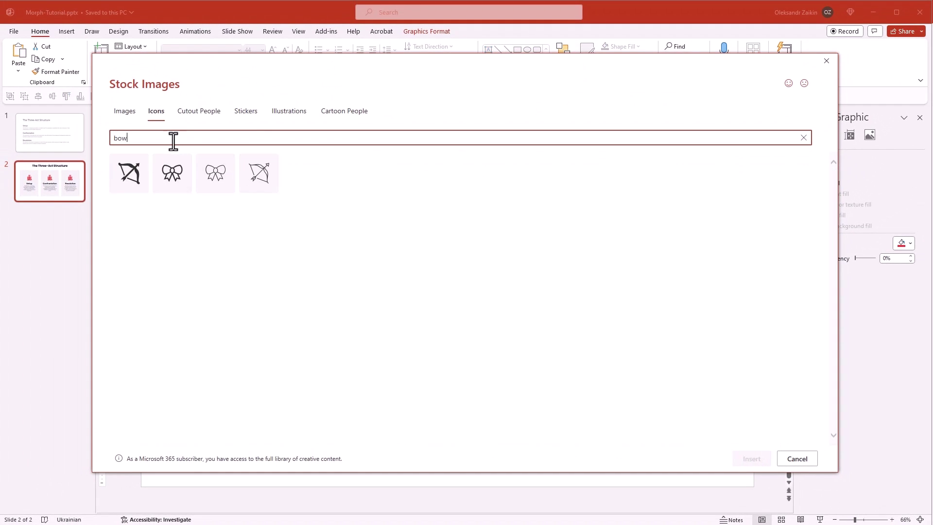
double_click(129, 175)
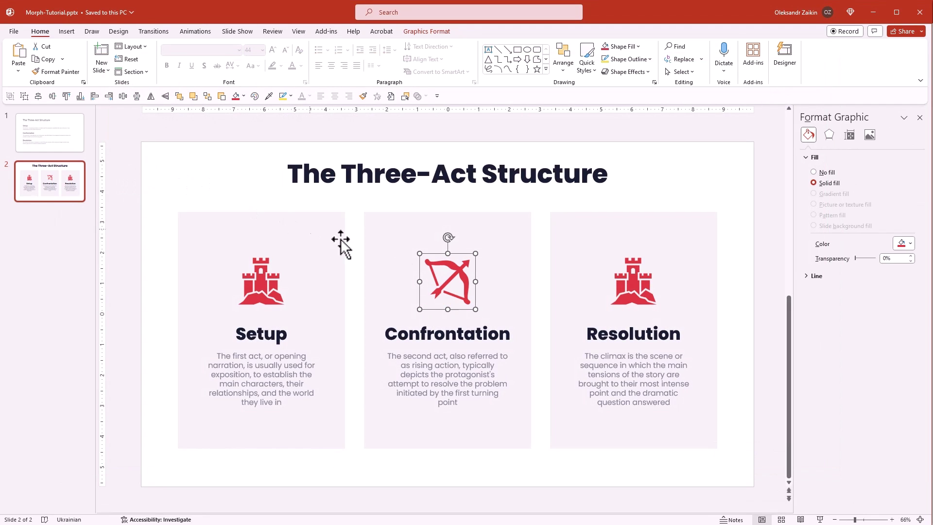
Swap the right card's castle icon for a handshake icon found by searching 'deal'.
right_click(631, 289)
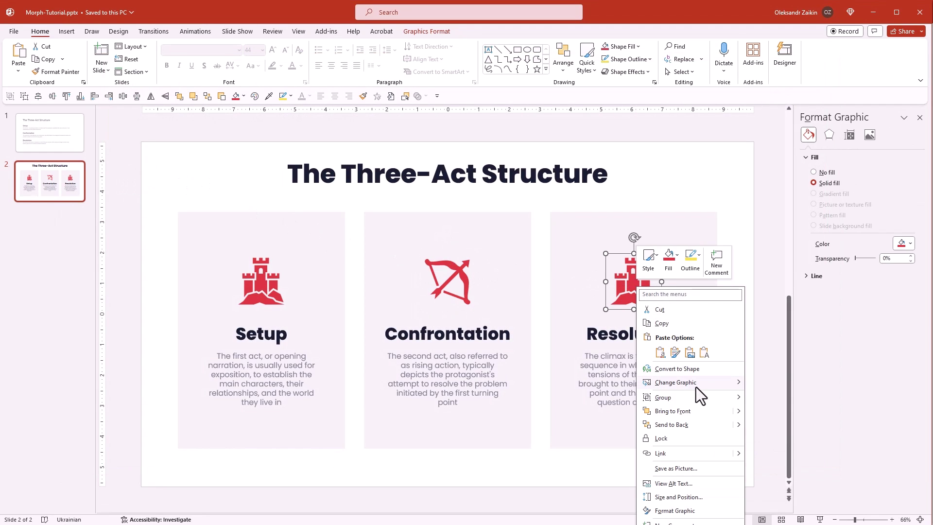
mouse_move(706, 387)
click(765, 424)
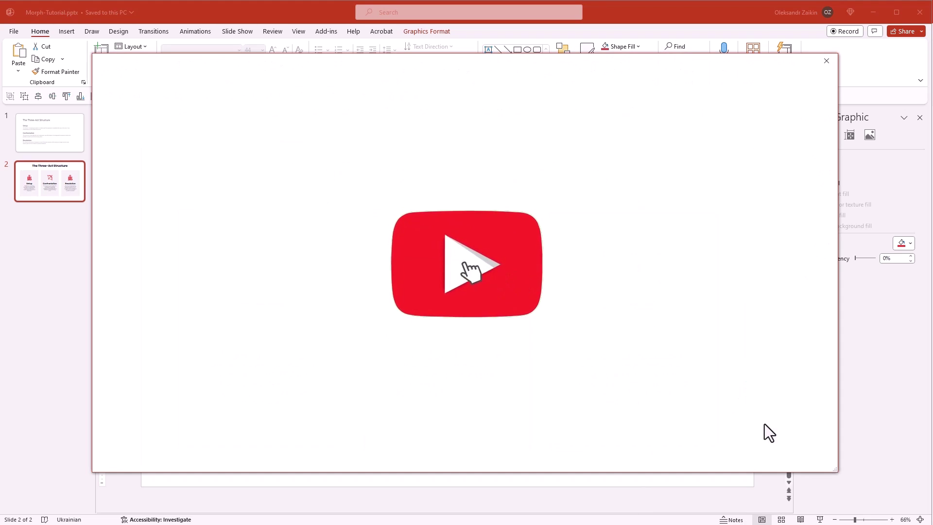
click(223, 137)
text(d)
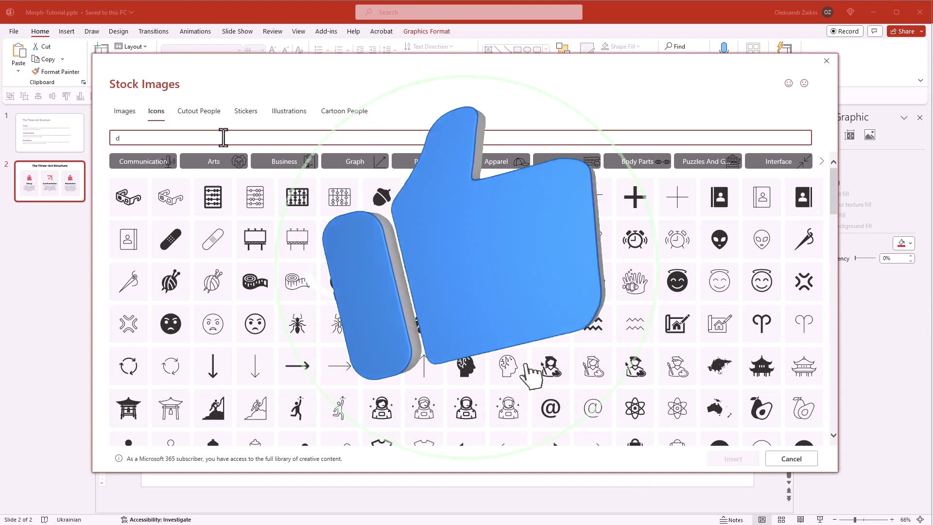
text(eal)
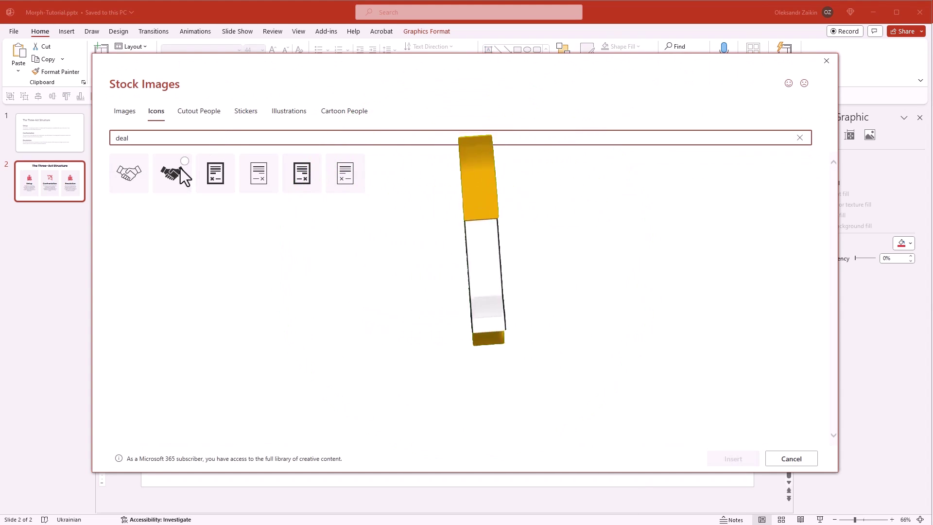
double_click(181, 168)
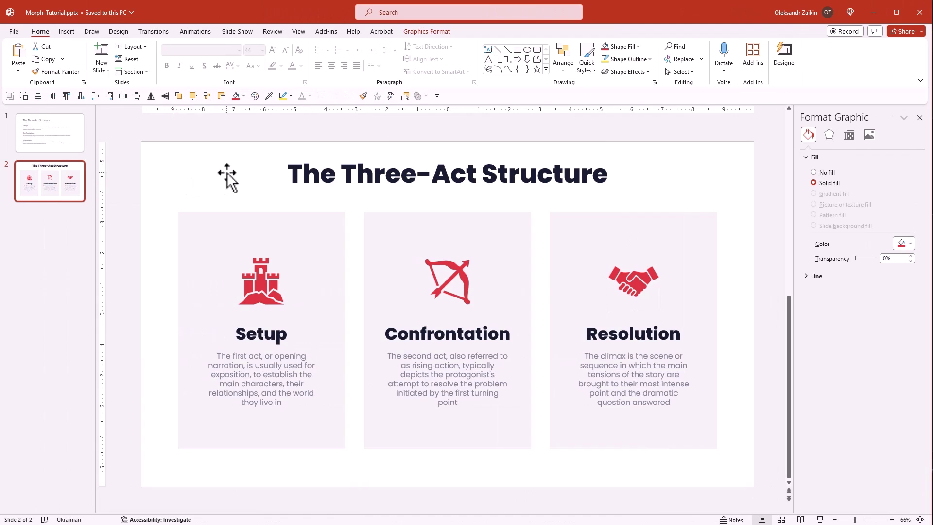
Draw a yellow rectangle over the Setup card and centre a triple-chevron 'arrow' icon on it.
click(515, 52)
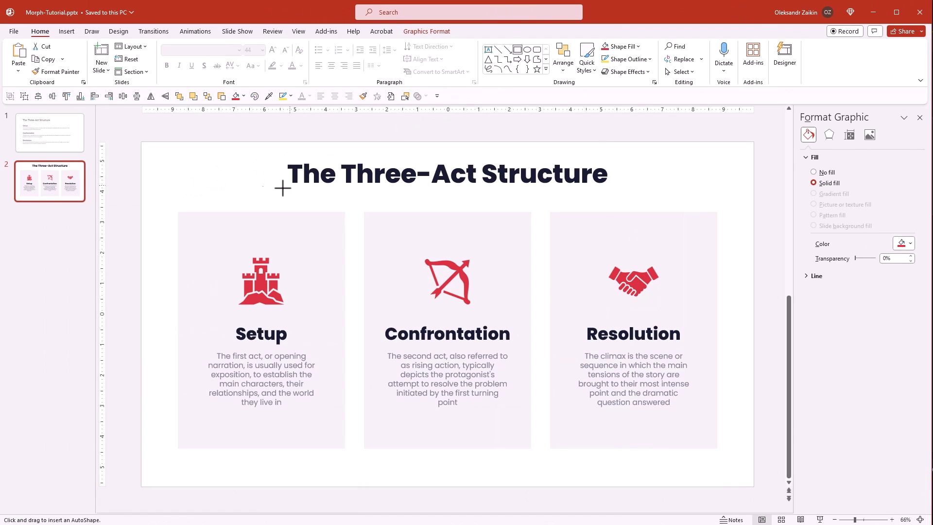
drag(178, 213, 344, 447)
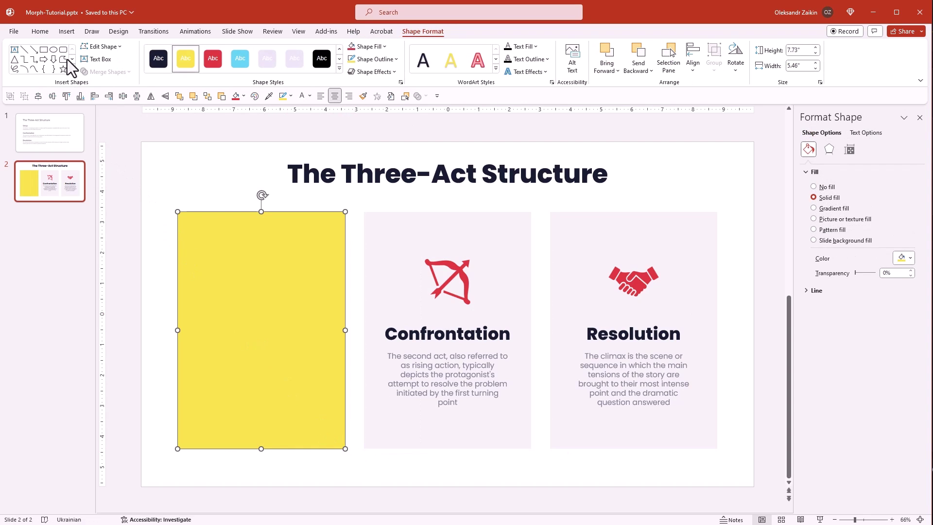
click(67, 32)
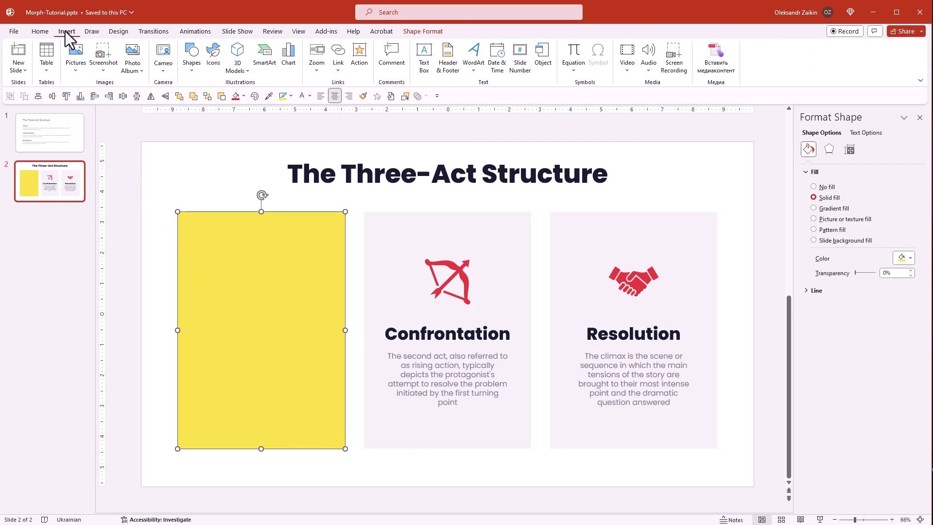
click(211, 52)
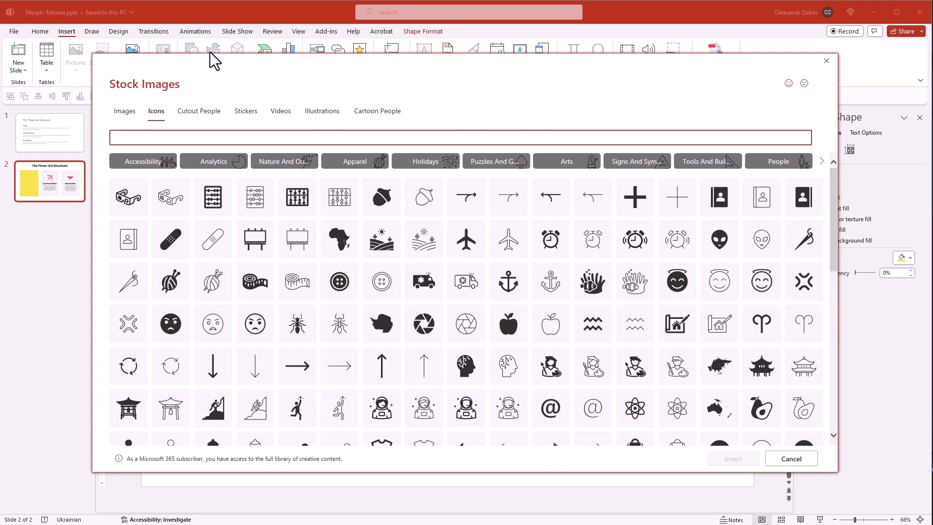
text(arrow)
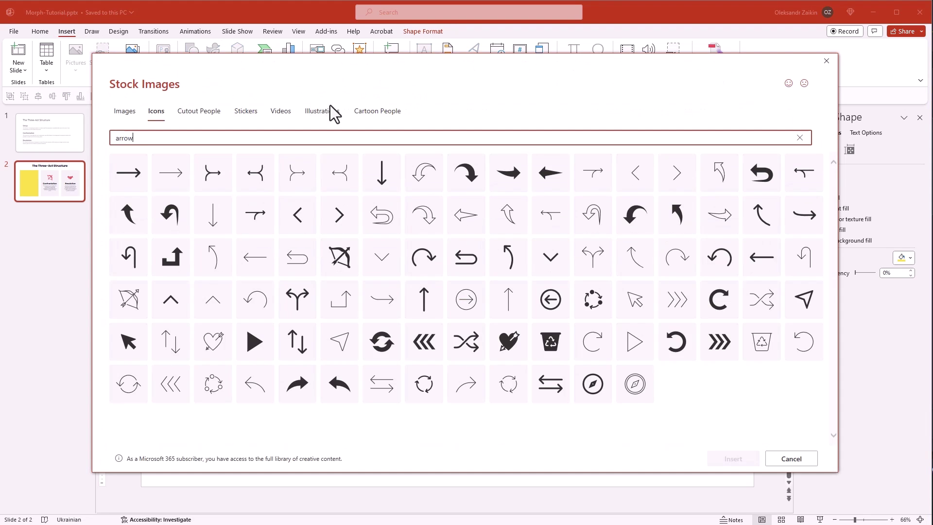
double_click(718, 342)
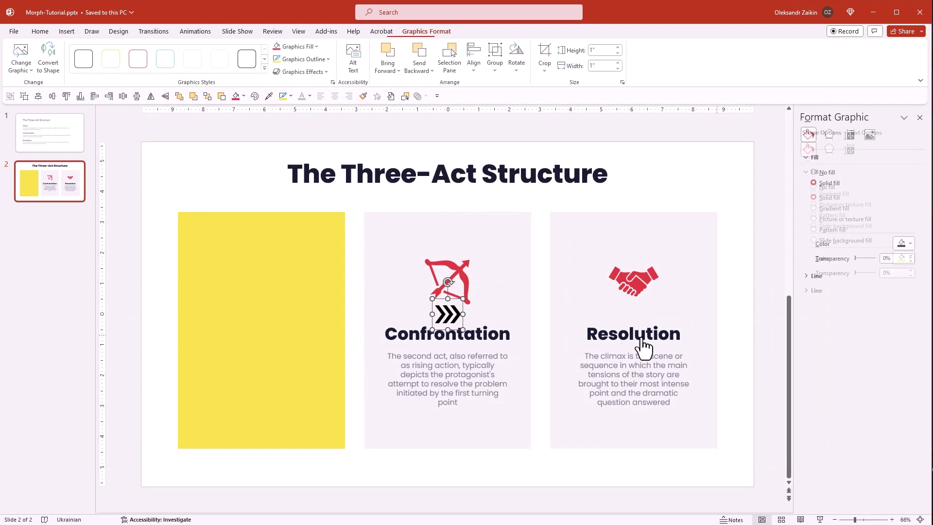
drag(459, 316, 290, 335)
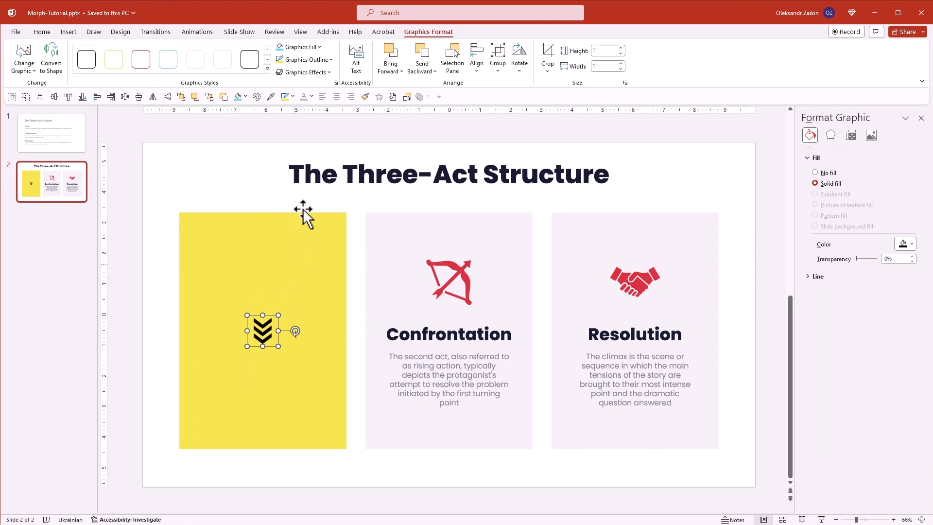
Make the chevron icon white.
click(301, 49)
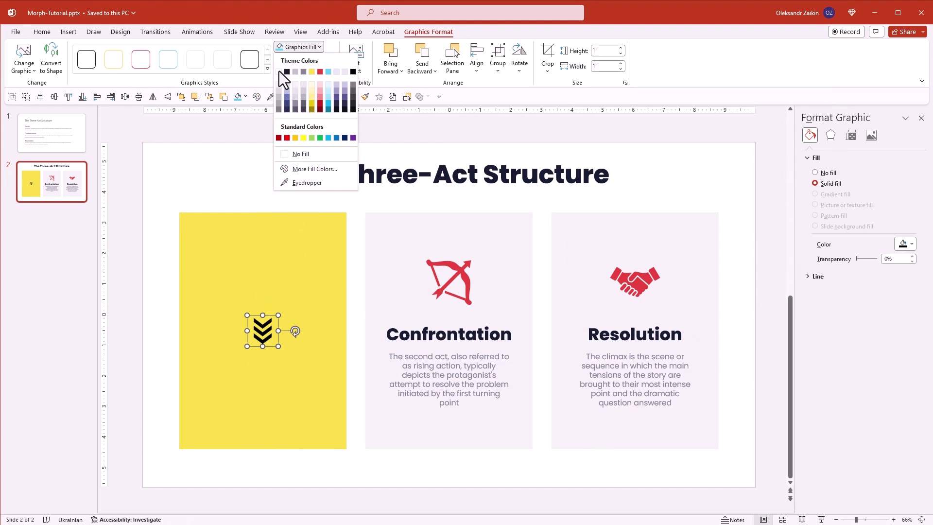
click(278, 71)
click(148, 212)
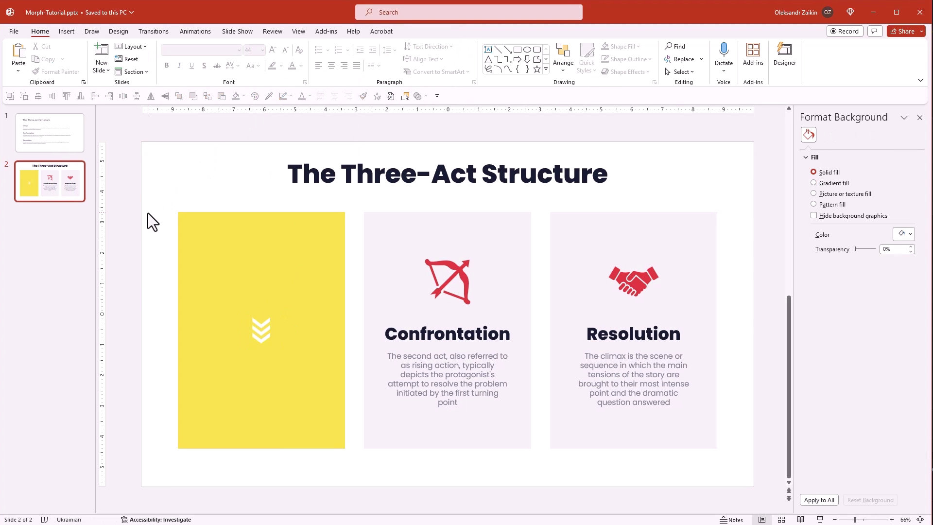
Copy the yellow cover with its chevron over the Confrontation and Resolution cards.
click(245, 303)
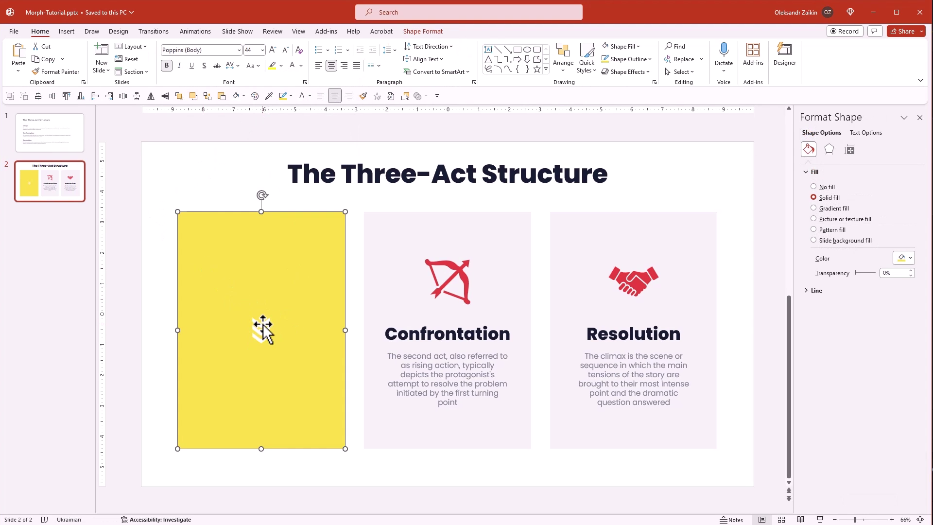
click(262, 323)
drag(250, 282, 603, 273)
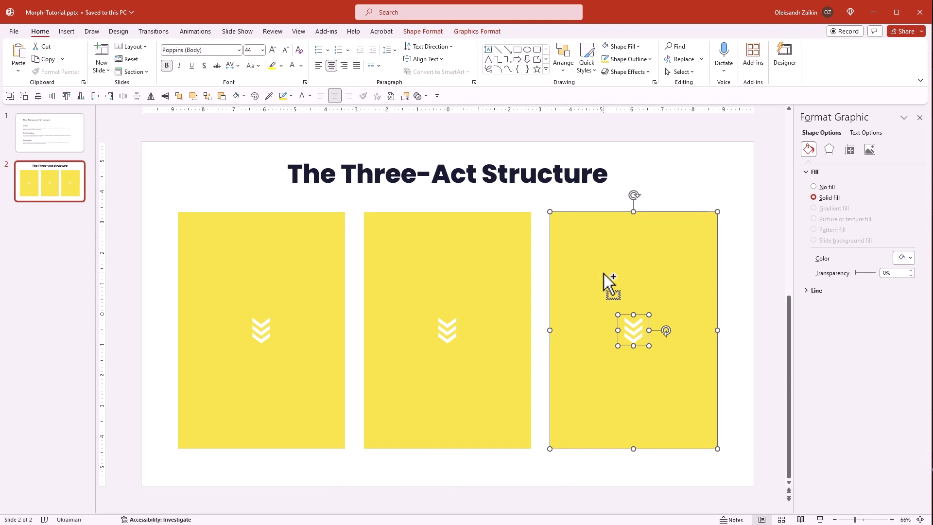
click(728, 261)
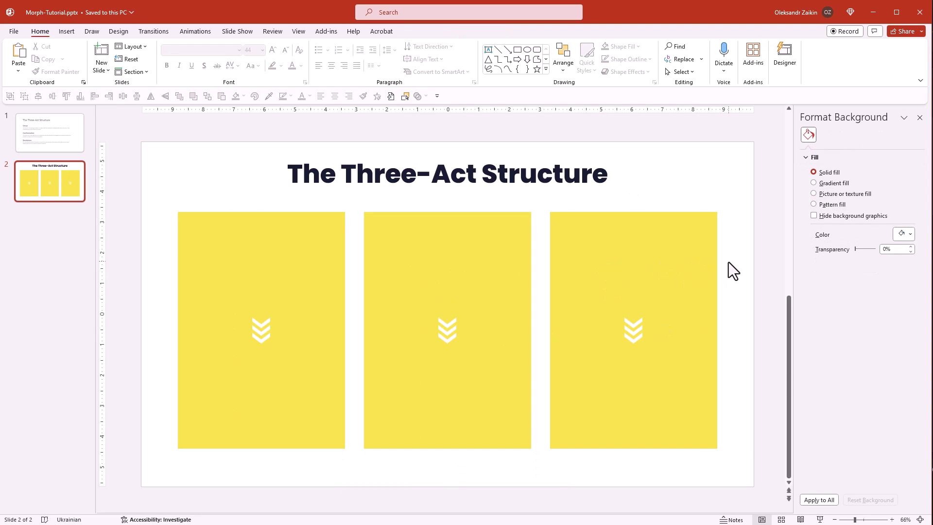
Draw a rectangle across the bottom edge of slide 2 and give it a white fill.
click(518, 53)
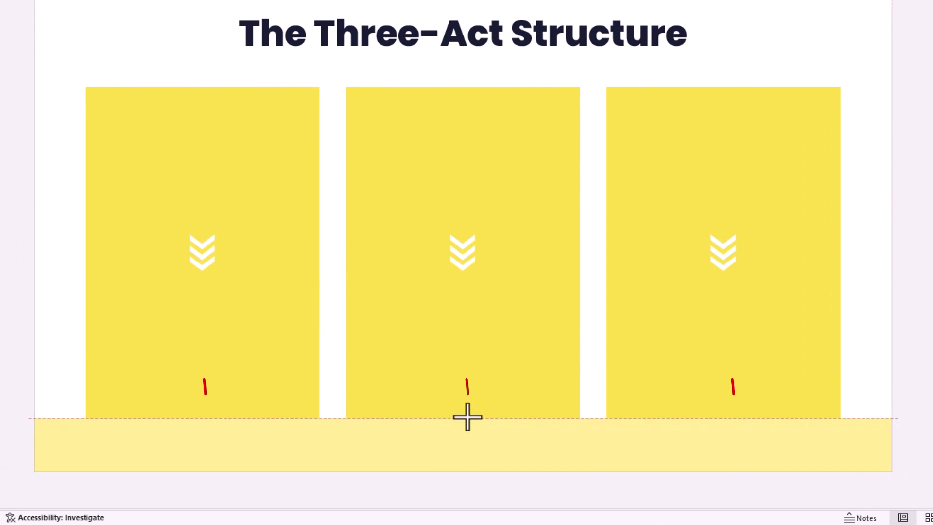
click(467, 418)
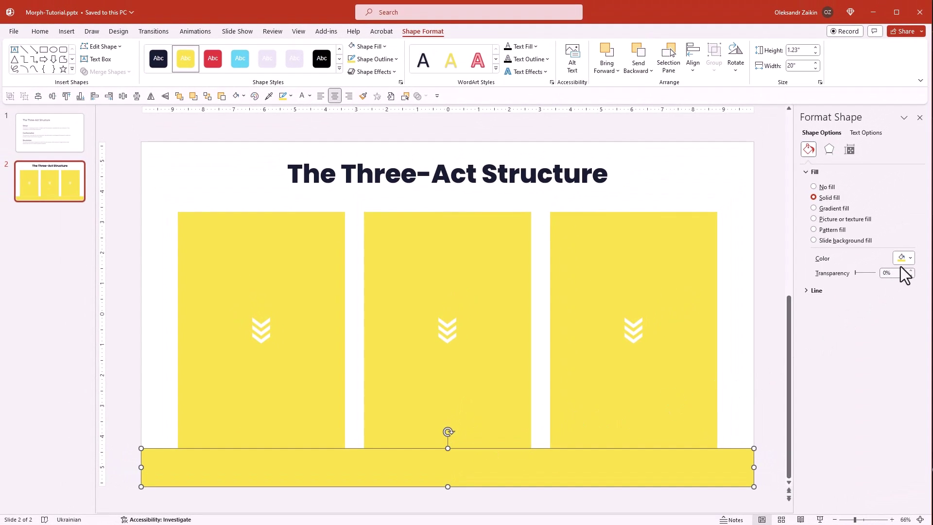
click(908, 258)
click(852, 284)
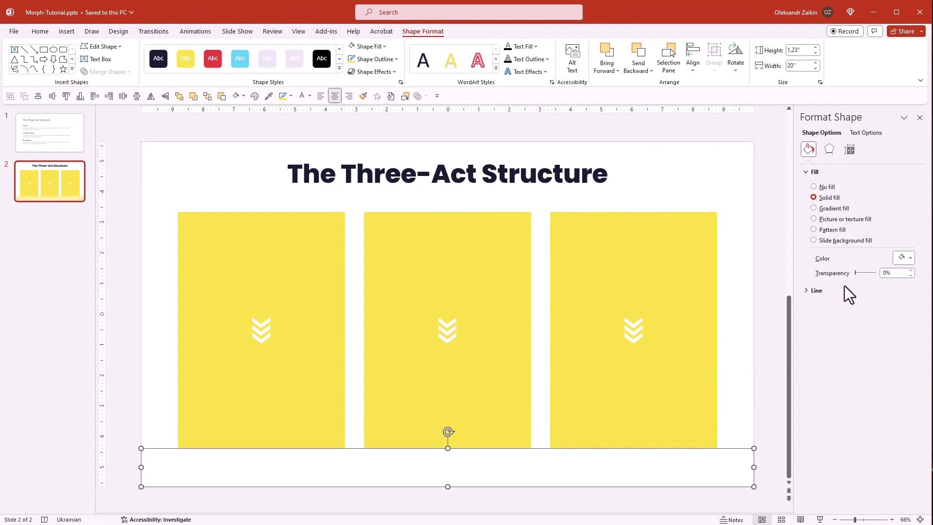
click(737, 291)
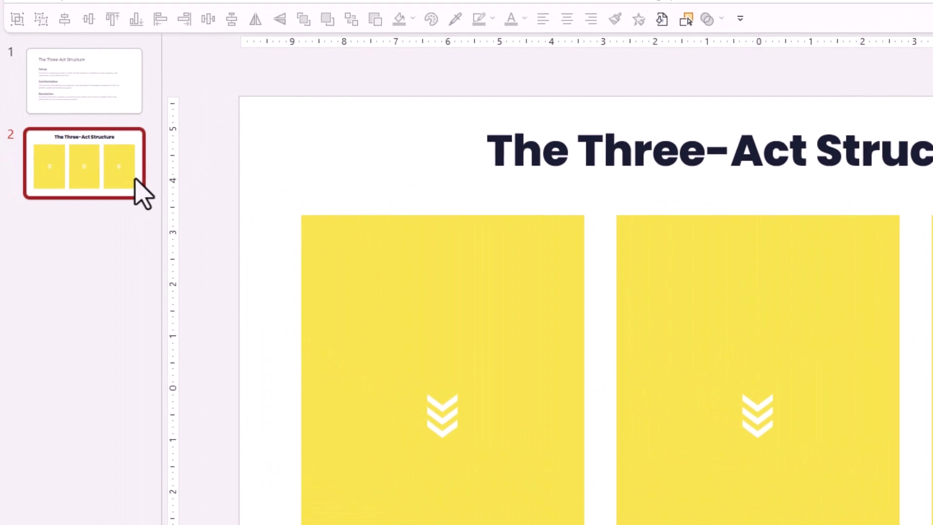
Duplicate slide 2 as slide 3 and move the left cover and chevron down to reveal Setup.
right_click(80, 195)
click(196, 339)
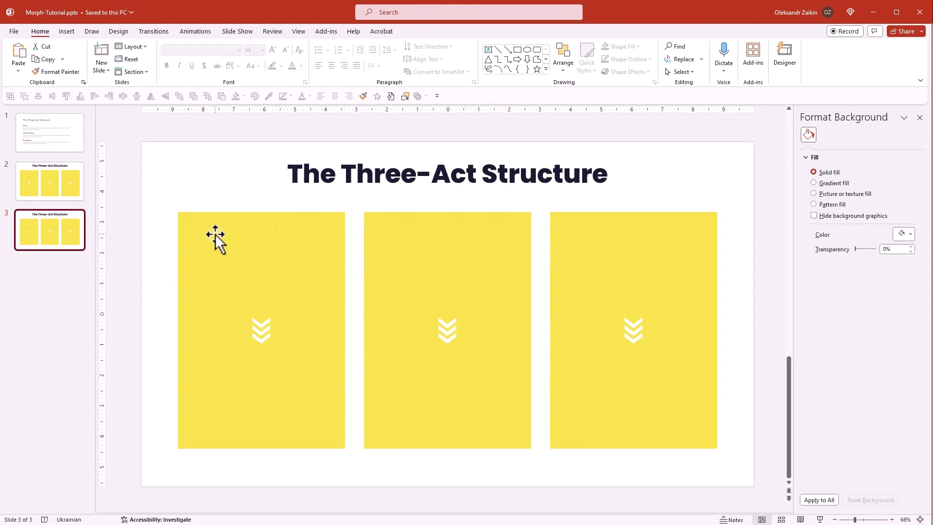
click(214, 234)
click(260, 324)
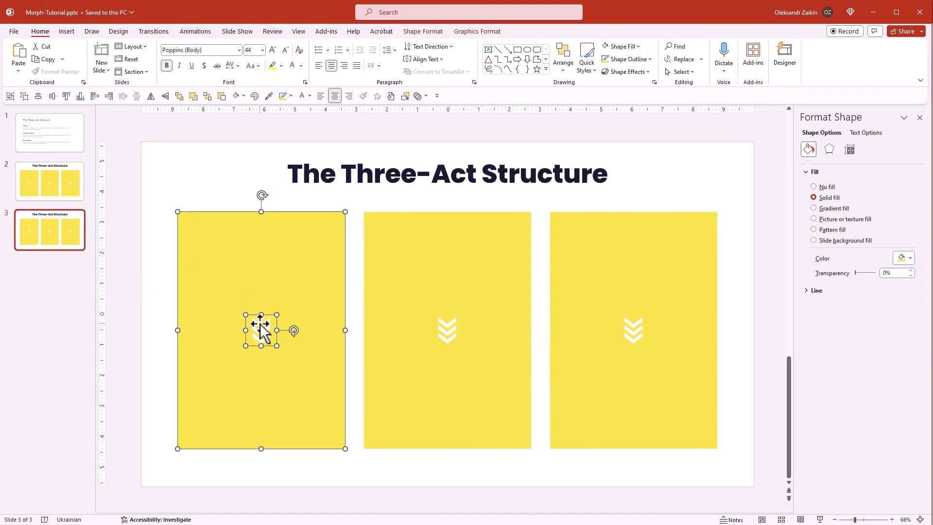
drag(302, 235, 323, 451)
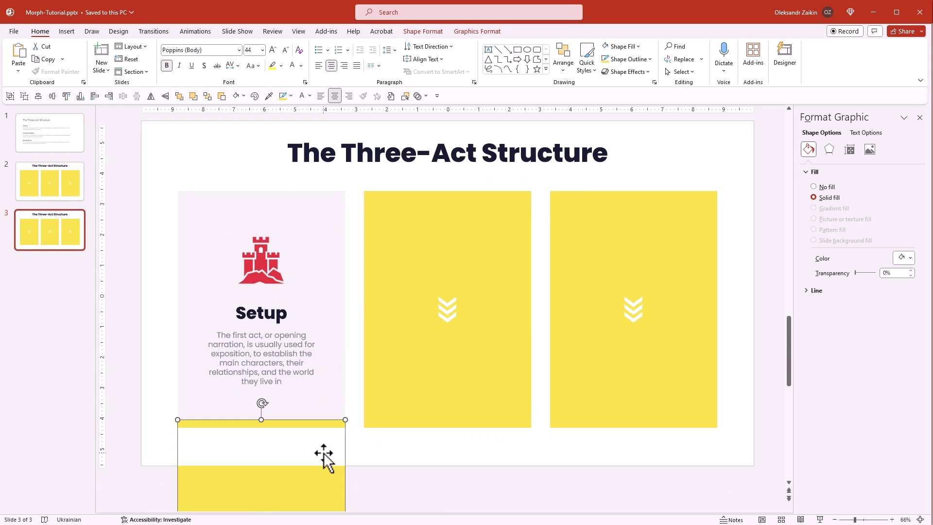
Duplicate slide 3 as slide 4 and lower the middle cover and chevron to reveal Confrontation.
right_click(46, 238)
click(85, 334)
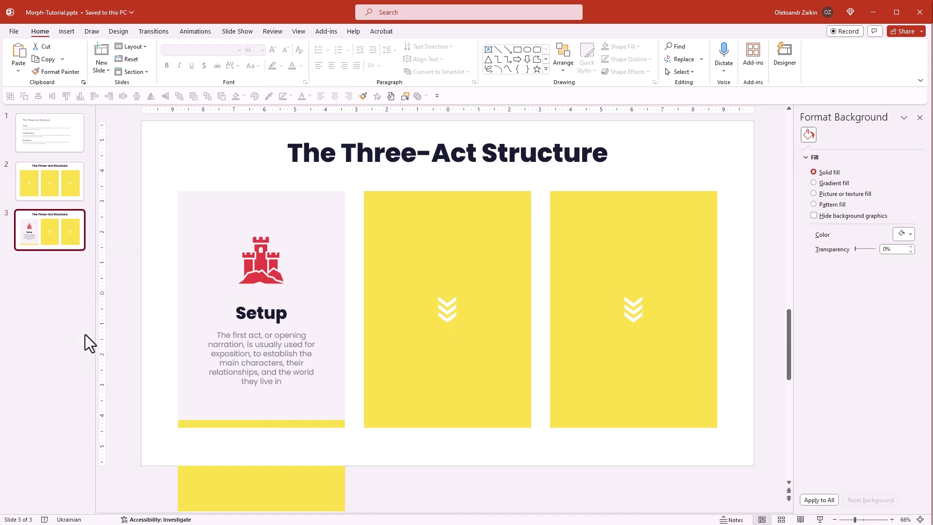
click(395, 221)
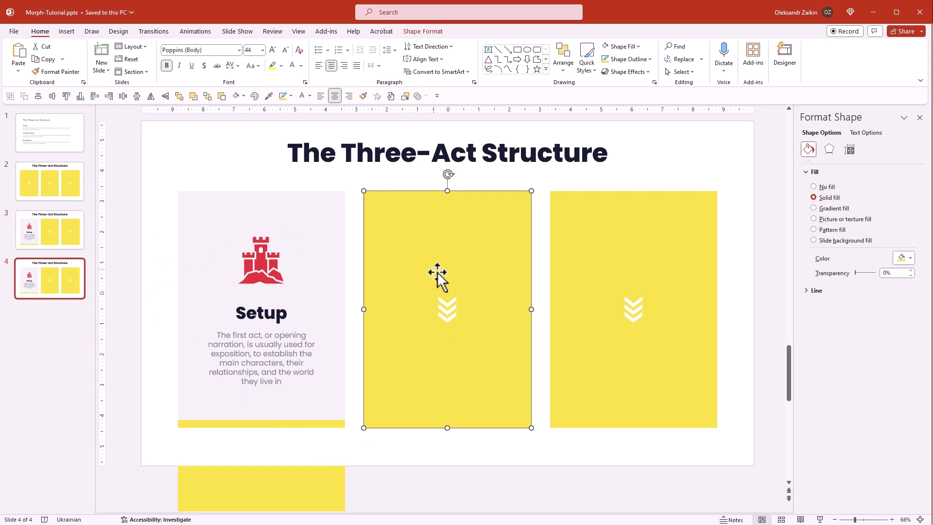
click(450, 302)
drag(458, 226, 483, 439)
Duplicate slide 4 as slide 5 and lower the right cover and chevron to reveal Resolution.
right_click(59, 287)
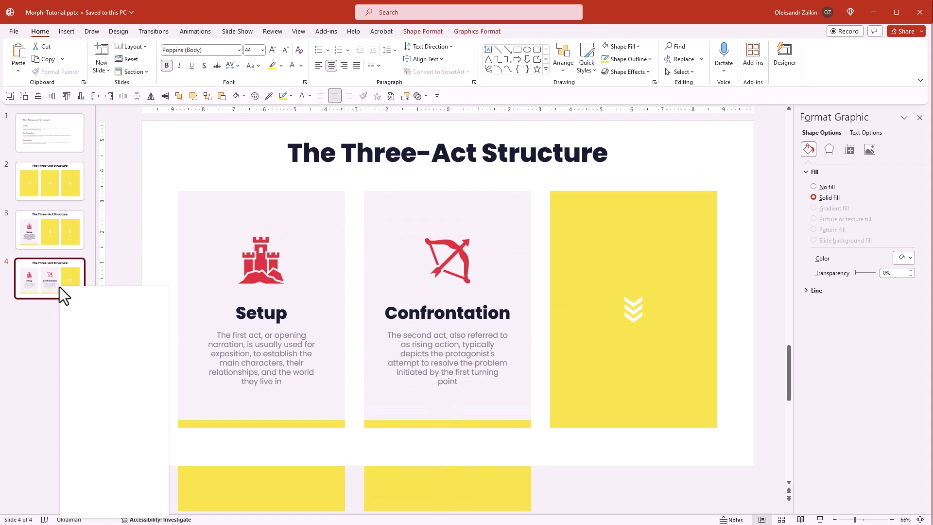
click(99, 382)
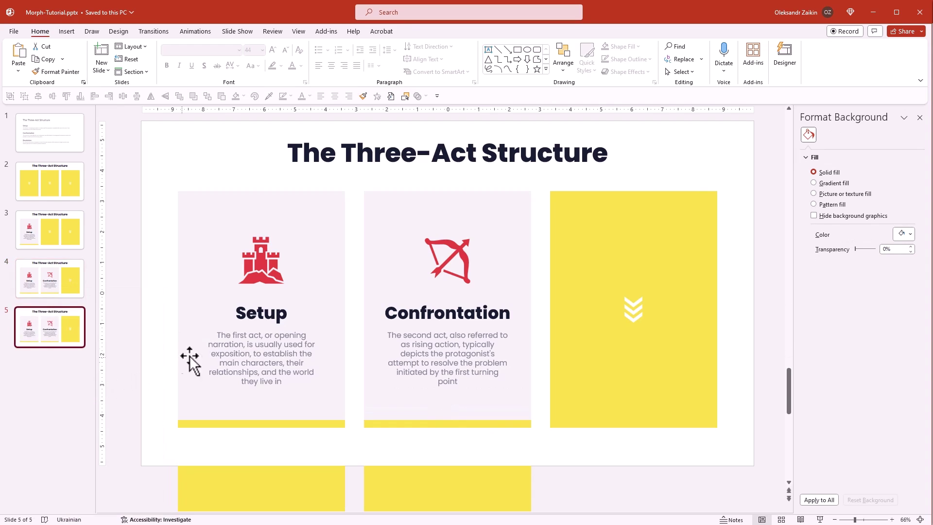
click(567, 240)
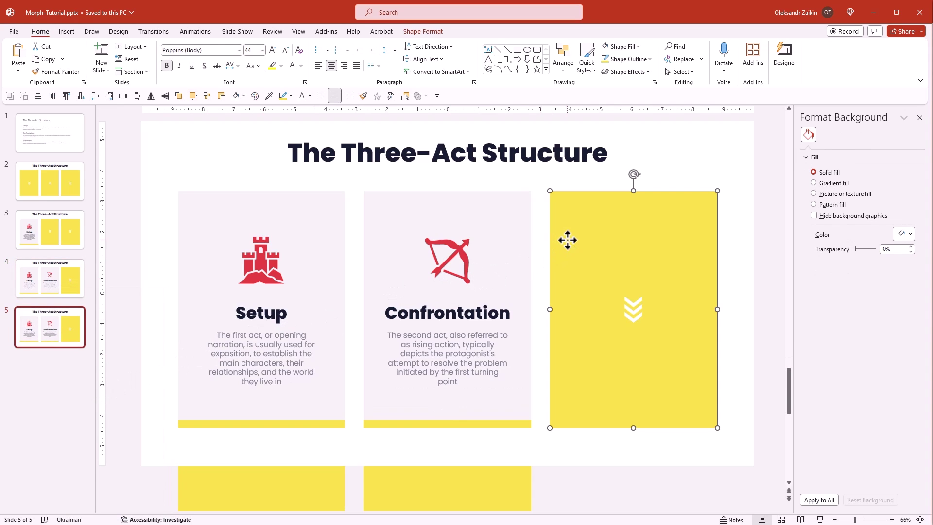
click(631, 309)
drag(630, 222, 659, 447)
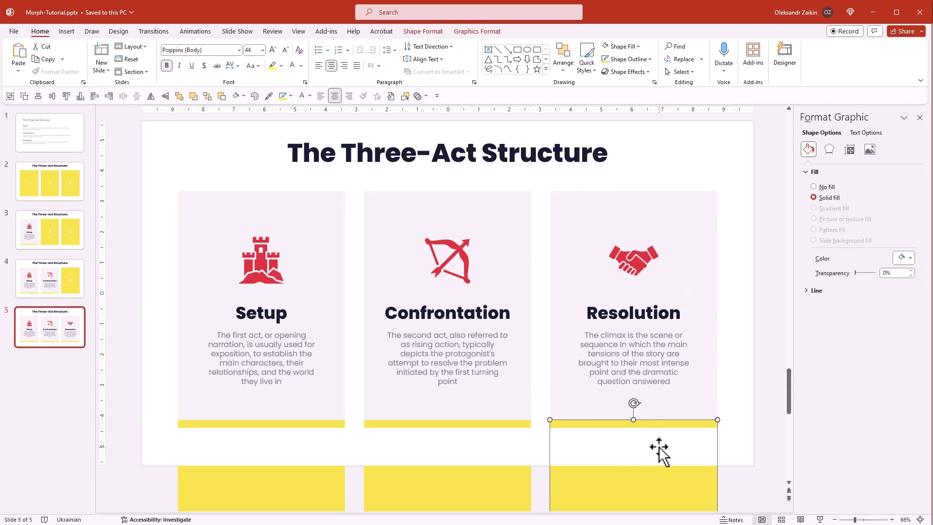
Apply the Morph transition to slides 3–5 with a duration of 01.25 seconds.
shift+click(60, 227)
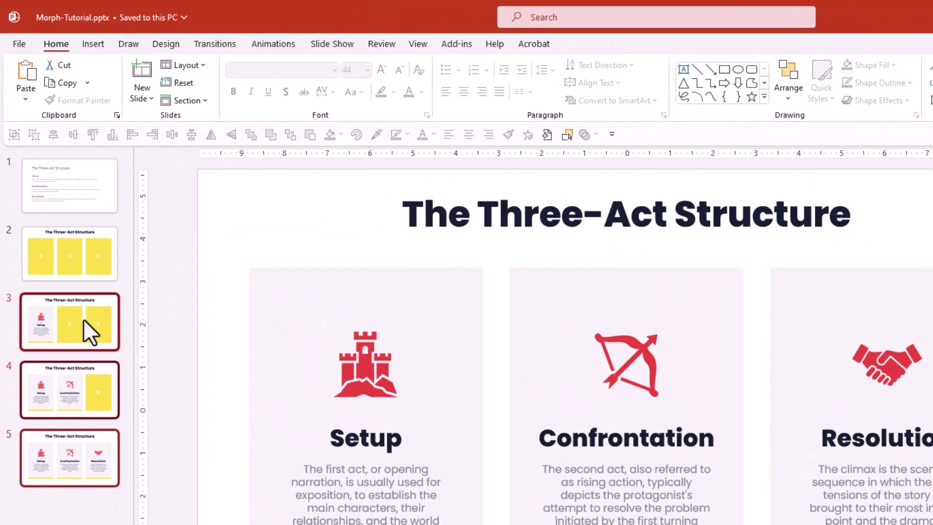
click(213, 44)
click(143, 76)
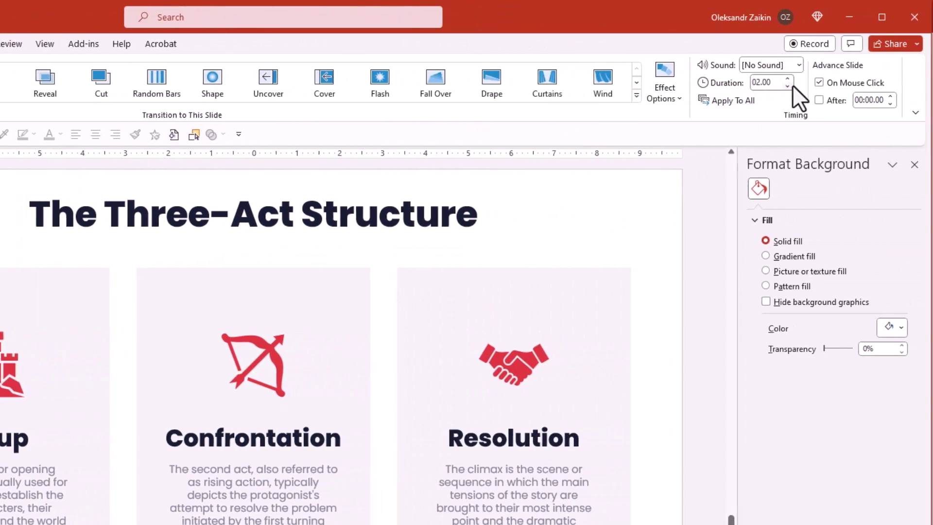
click(789, 86)
click(789, 86)
click(790, 86)
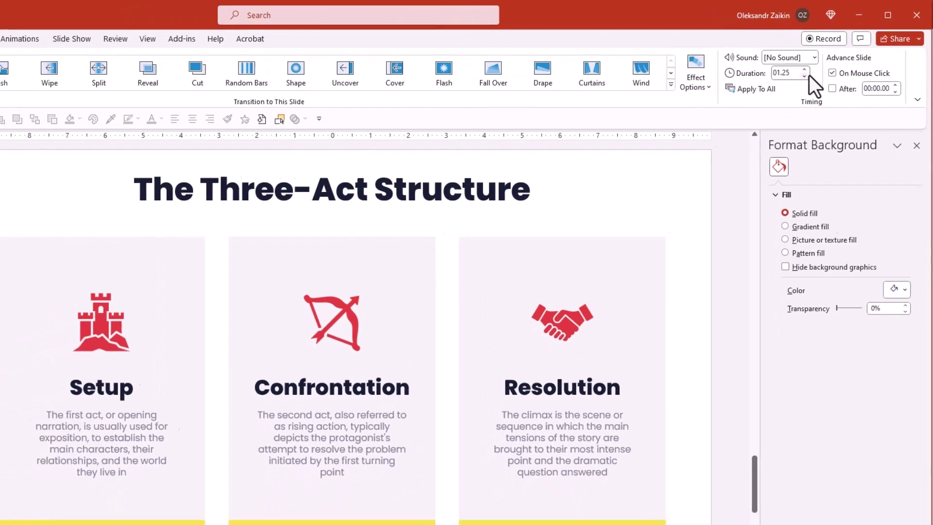